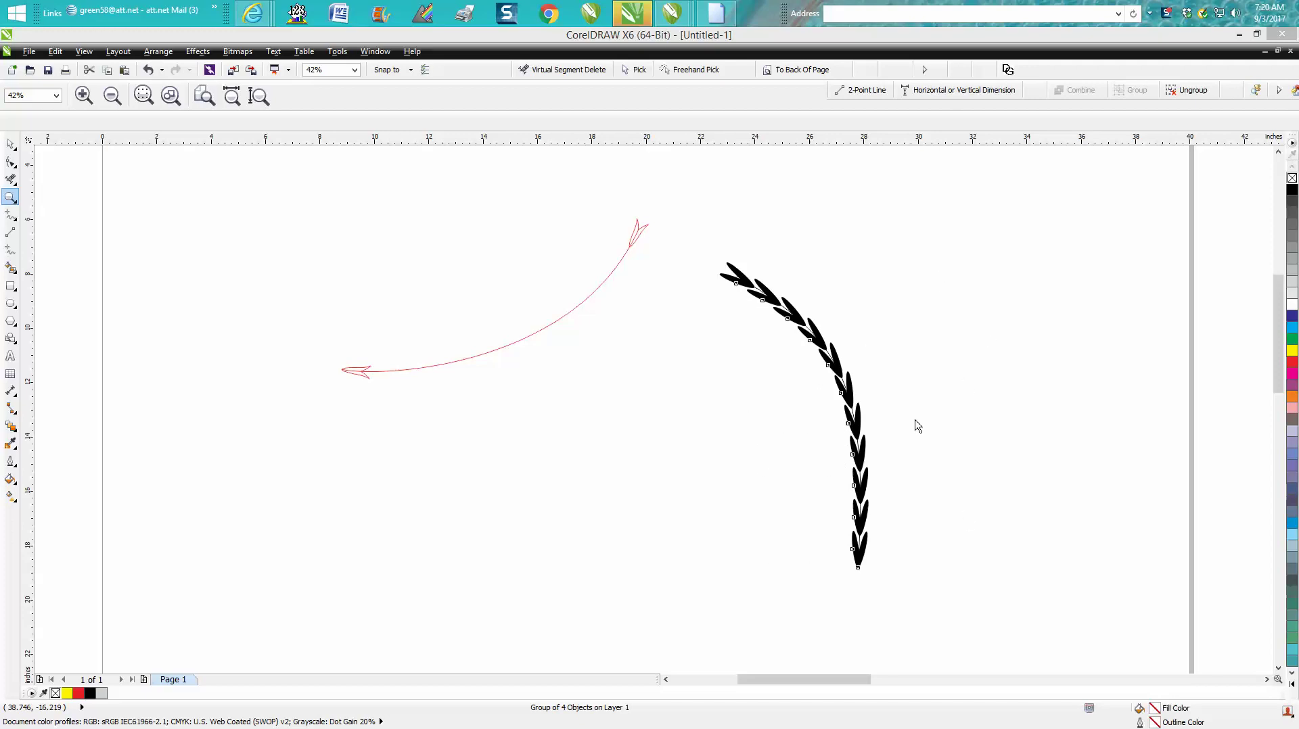
Step: Draw a narrow vertical ellipse about 0.4 by 2.2 inches in the empty area beside the curved line and convert it to curves
{"action": "left_click", "coordinate": [10, 198]}
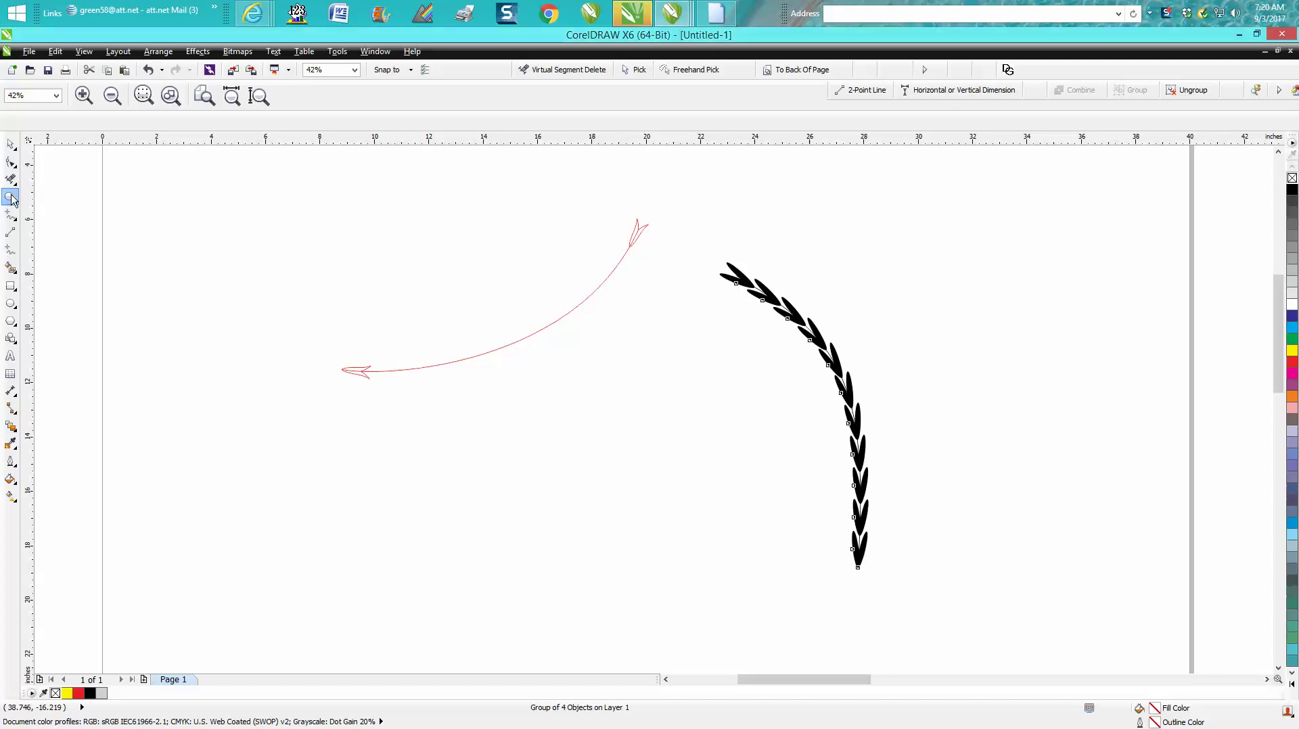
{"action": "left_click_drag", "start_coordinate": [320, 309], "coordinate": [409, 405]}
{"action": "left_click_drag", "start_coordinate": [495, 431], "coordinate": [748, 574]}
{"action": "scroll", "coordinate": [721, 541], "scroll_direction": "down", "scroll_amount": 4}
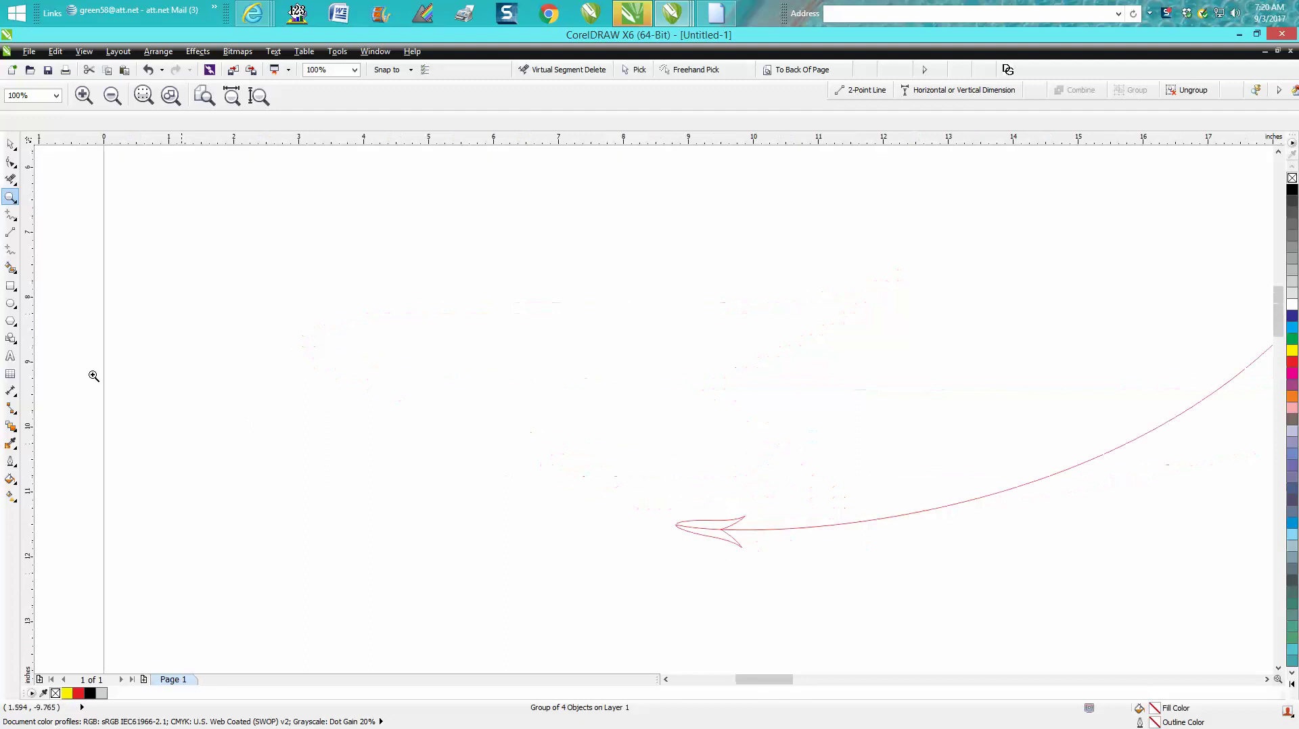
{"action": "left_click", "coordinate": [9, 305]}
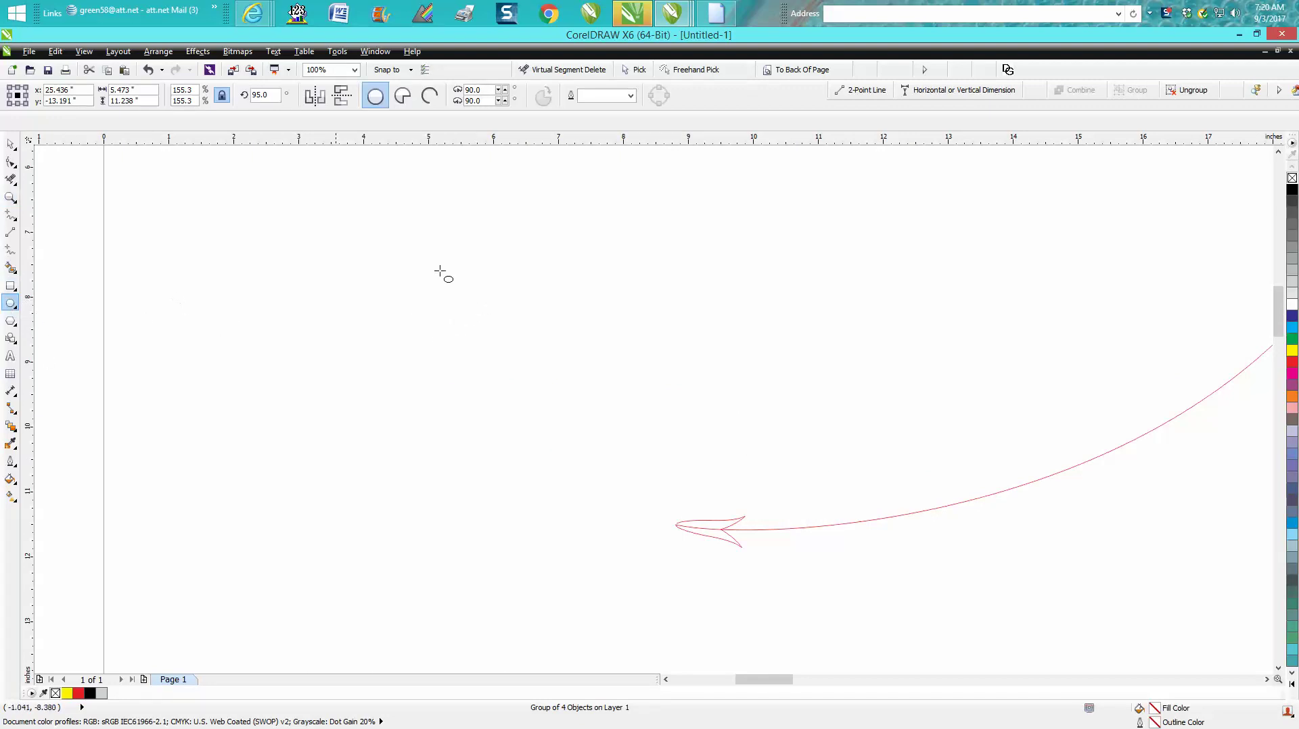
{"action": "left_click_drag", "start_coordinate": [441, 271], "coordinate": [414, 419]}
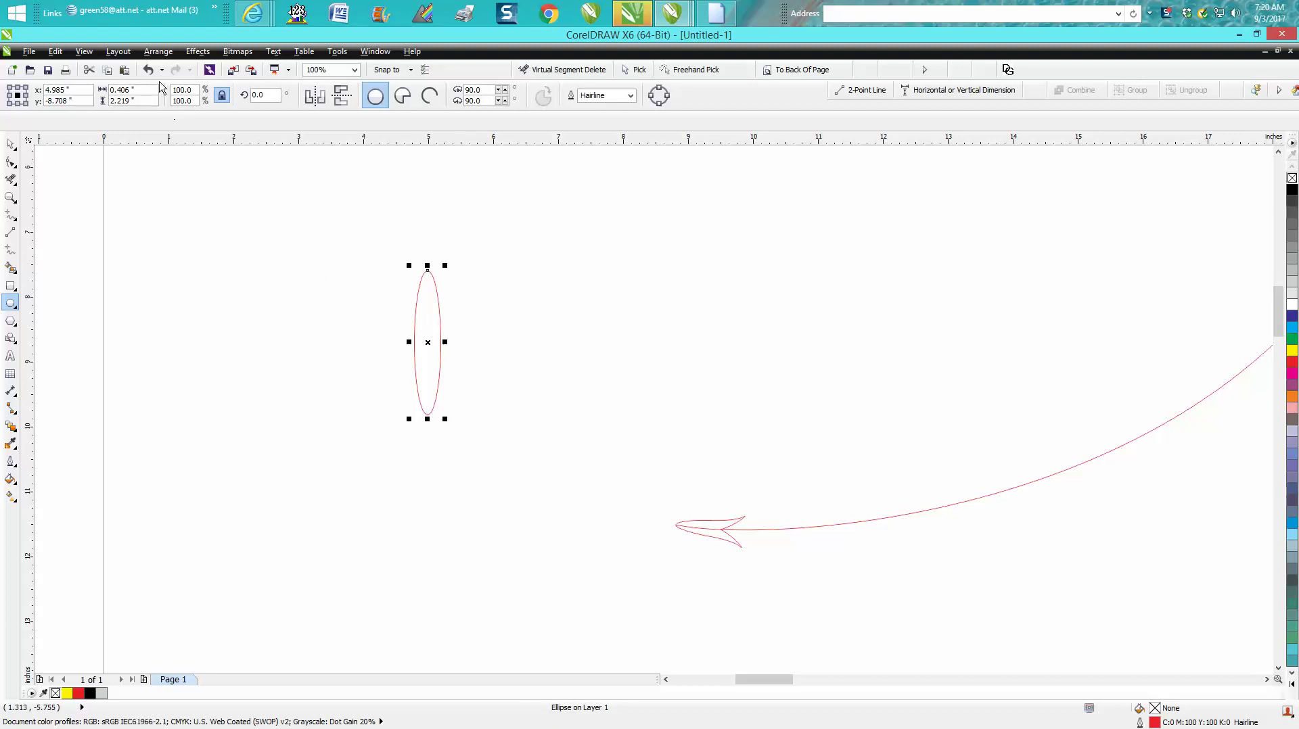
{"action": "left_click", "coordinate": [157, 52]}
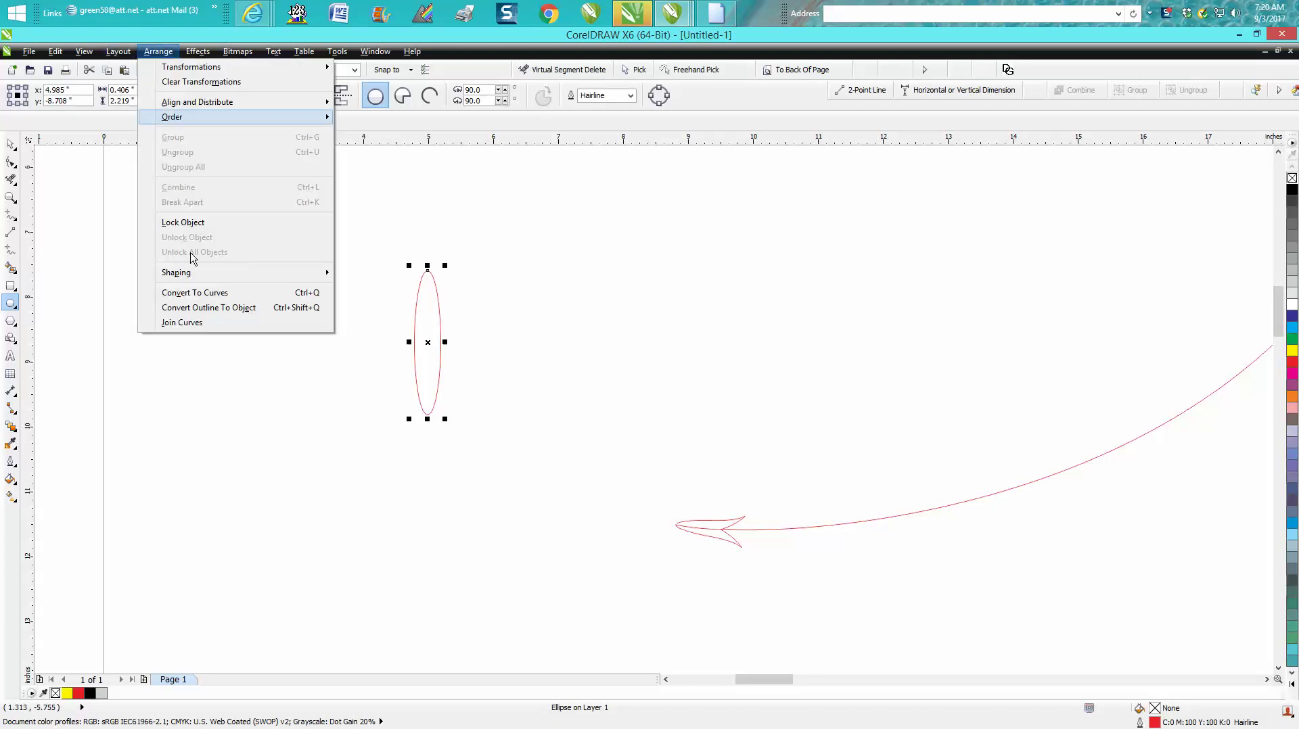
{"action": "left_click", "coordinate": [206, 293]}
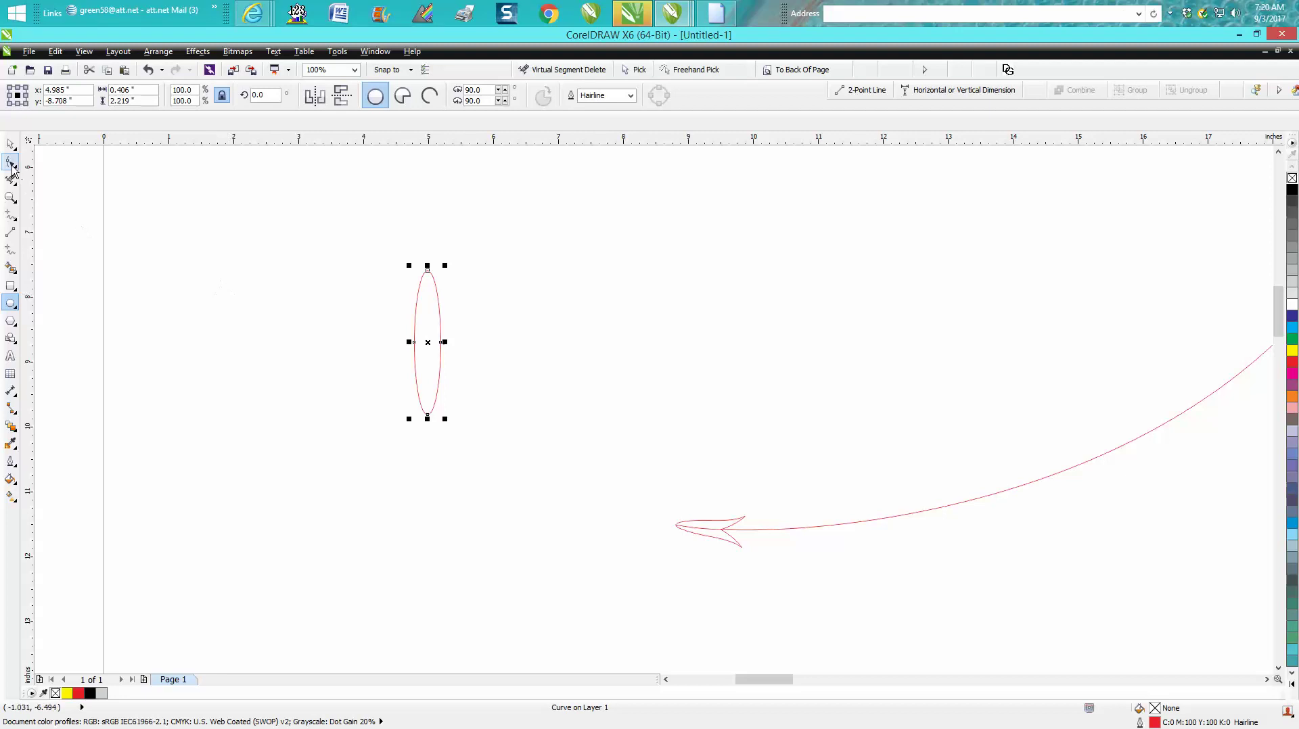
Step: Reshape the ellipse's top node with its curve handle to form a tapered leaf tip
{"action": "left_click", "coordinate": [11, 197]}
{"action": "left_click_drag", "start_coordinate": [370, 242], "coordinate": [571, 479]}
{"action": "left_click", "coordinate": [11, 162]}
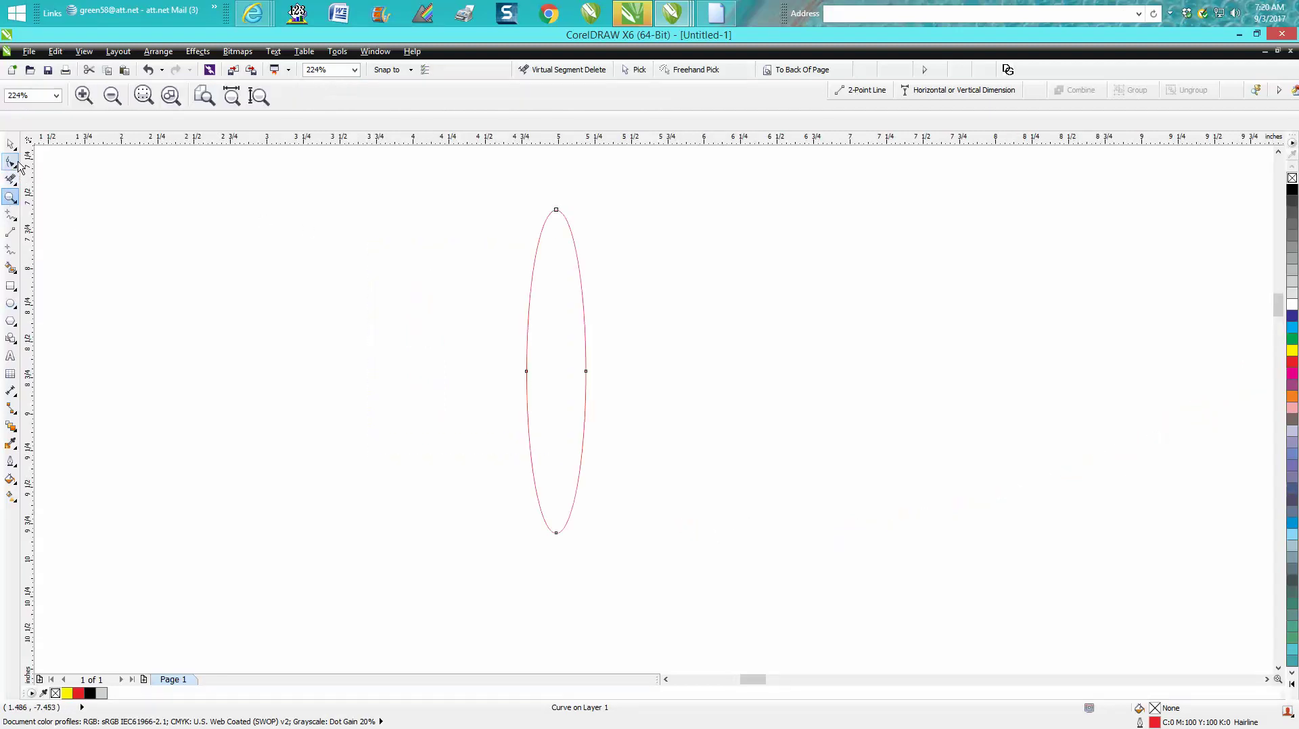
{"action": "left_click", "coordinate": [558, 210]}
{"action": "left_click_drag", "start_coordinate": [546, 214], "coordinate": [556, 258]}
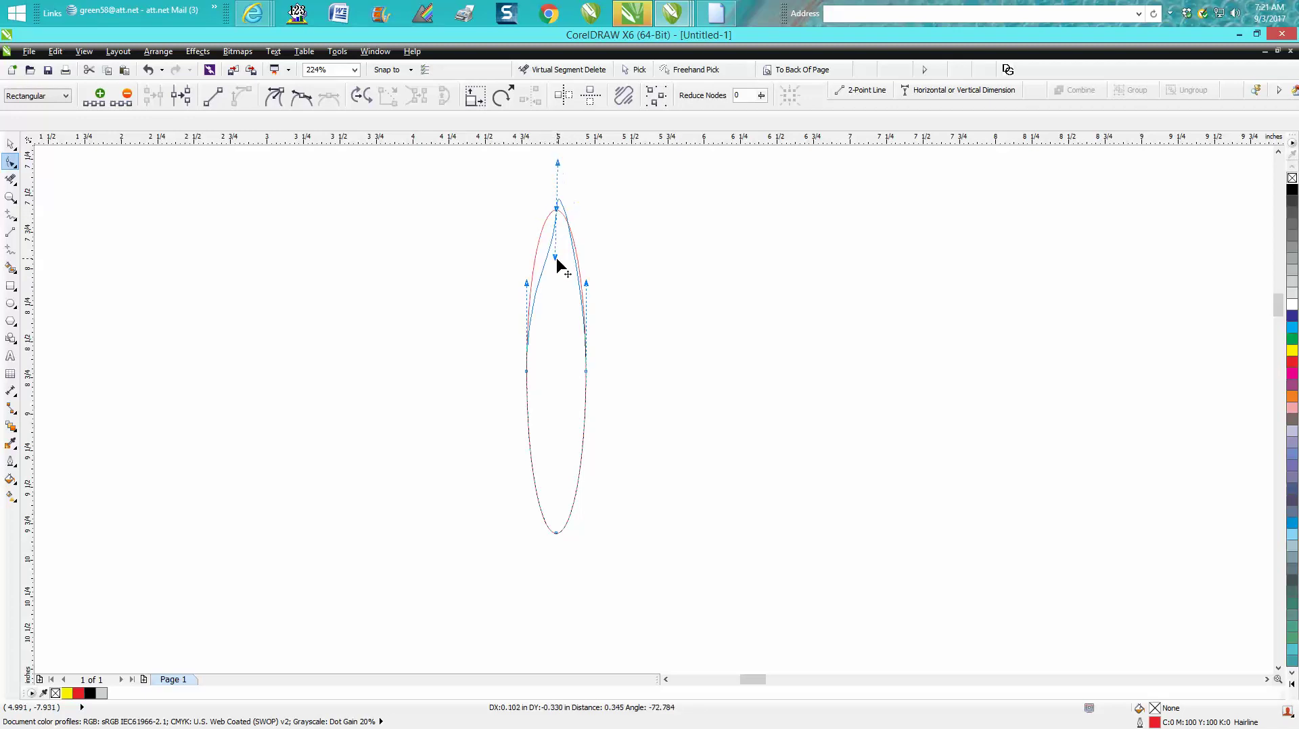
Step: Move the leaf's rotation centre to its lower end and rotate it about 7.5 degrees clockwise
{"action": "left_click", "coordinate": [11, 144]}
{"action": "left_click", "coordinate": [553, 367]}
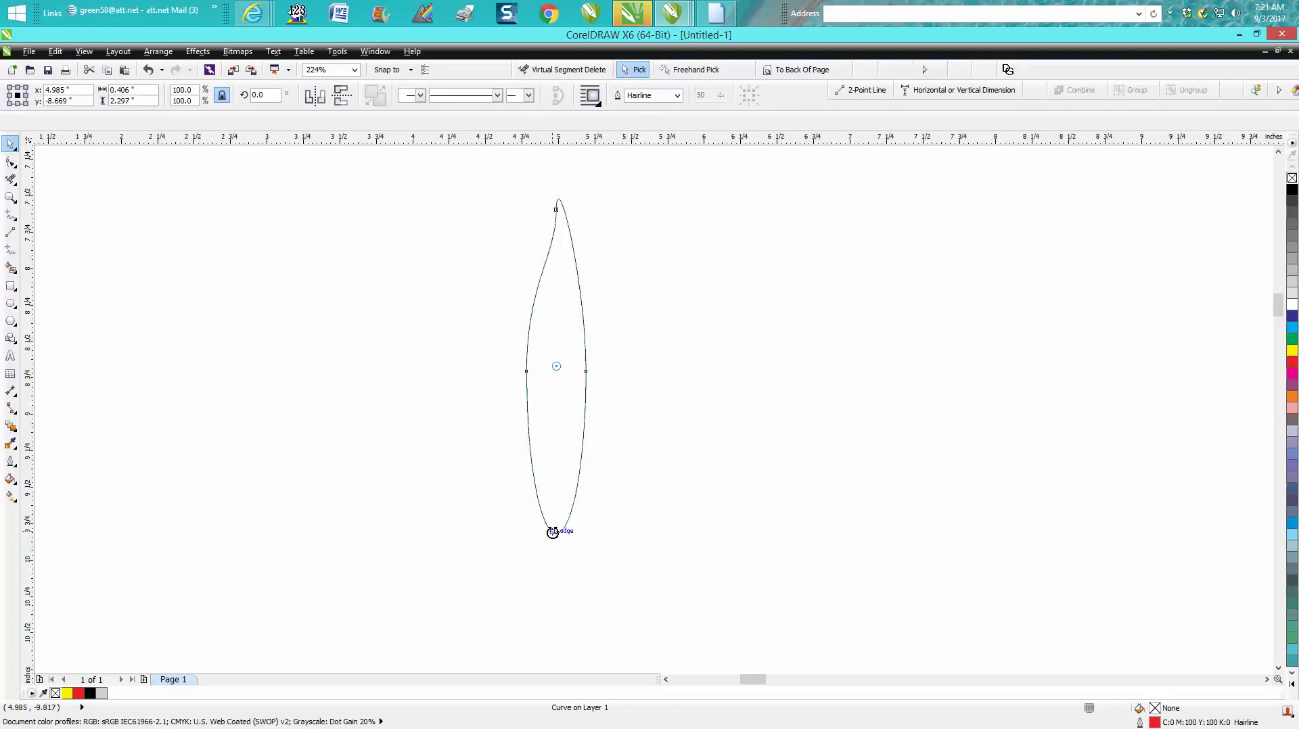
{"action": "left_click_drag", "start_coordinate": [556, 366], "coordinate": [556, 535]}
{"action": "left_click_drag", "start_coordinate": [592, 196], "coordinate": [636, 234]}
{"action": "left_click", "coordinate": [631, 253]}
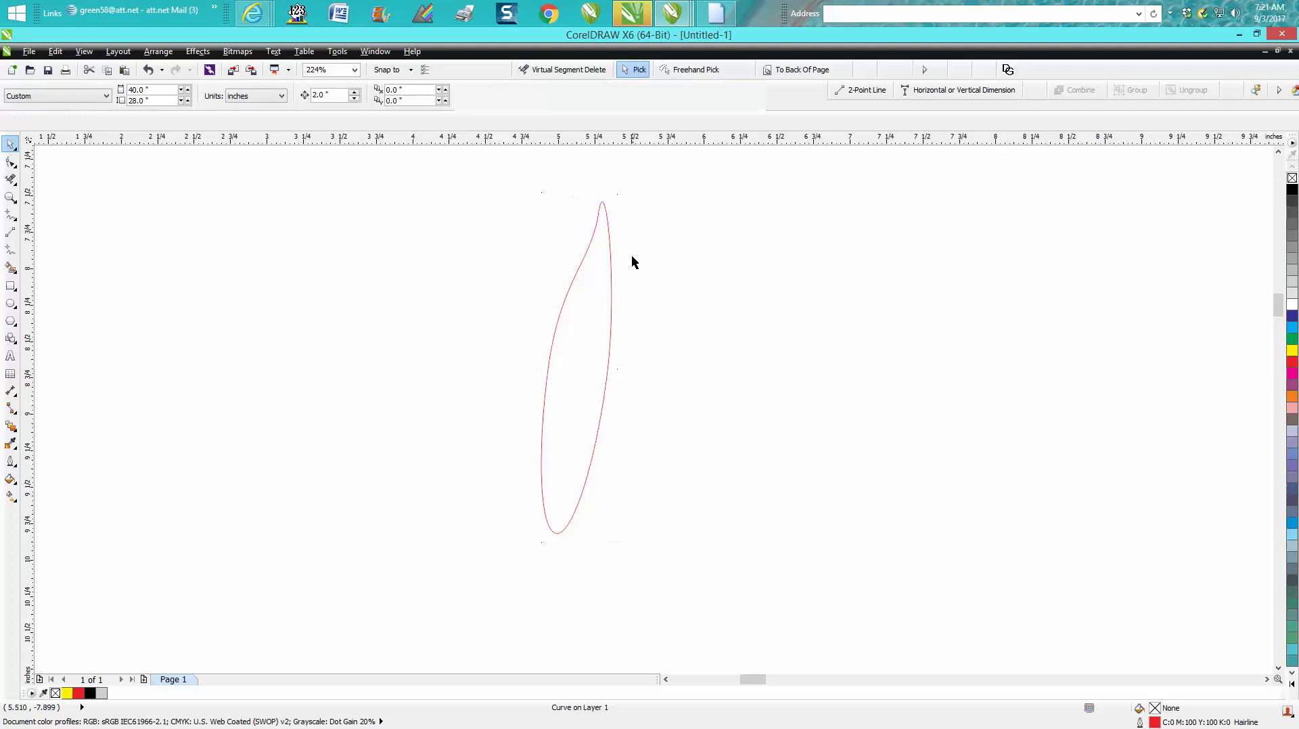
{"action": "left_click", "coordinate": [610, 266]}
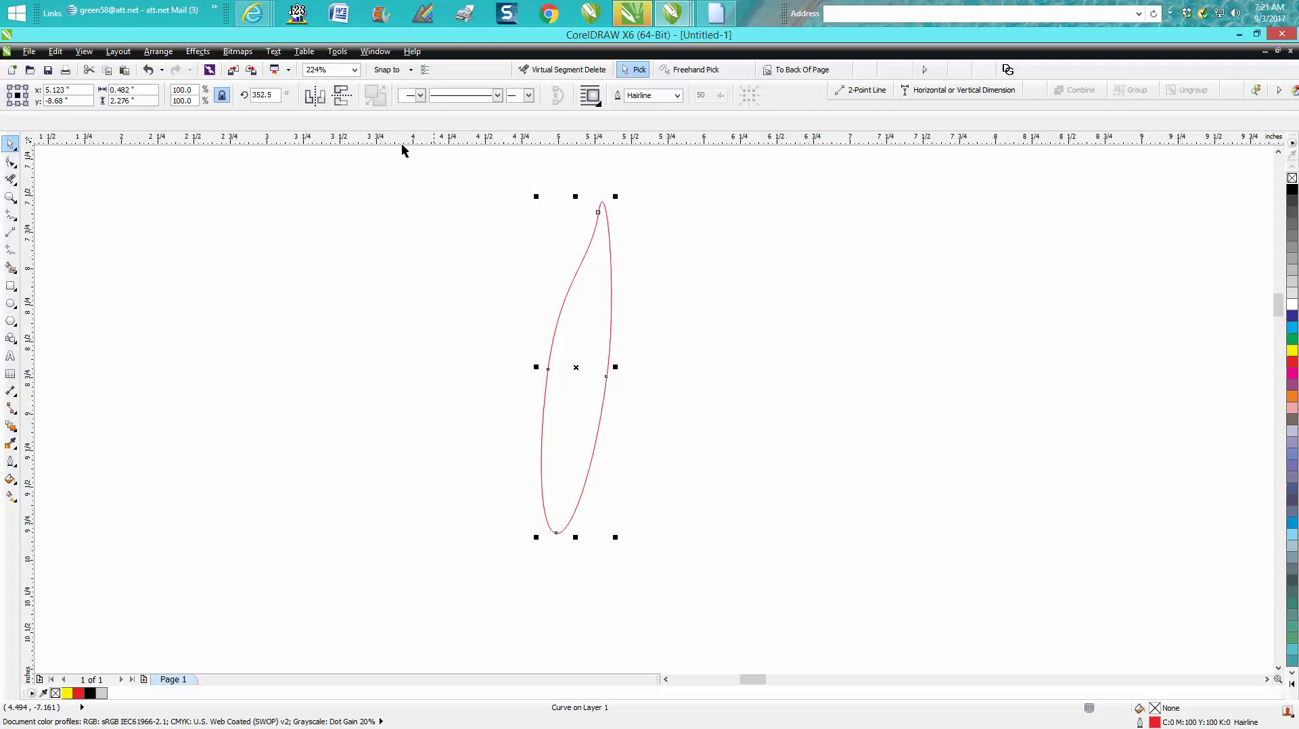
Step: Create a horizontally mirrored copy of the leaf, shift it so the lower ends overlap, and weld both leaves together
{"action": "left_click", "coordinate": [317, 101]}
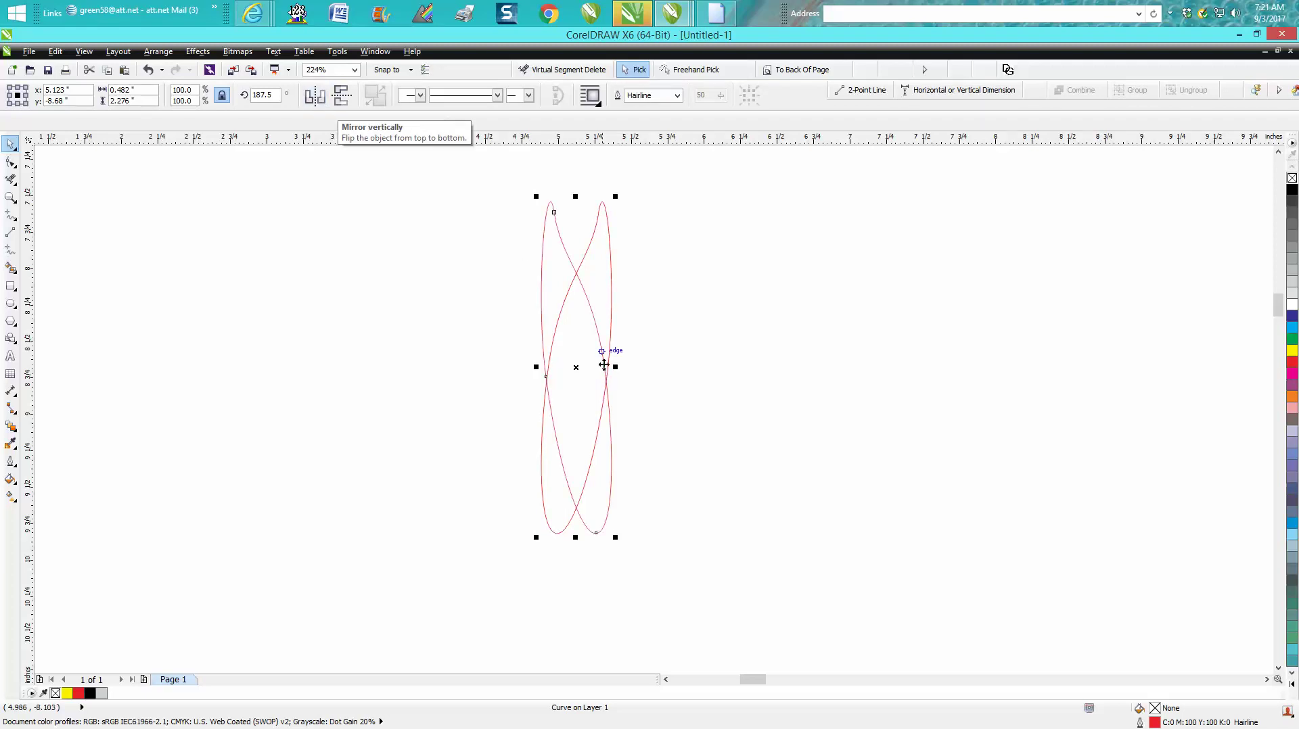
{"action": "left_click_drag", "start_coordinate": [577, 368], "coordinate": [534, 381]}
{"action": "left_click_drag", "start_coordinate": [472, 179], "coordinate": [714, 570]}
{"action": "left_click", "coordinate": [496, 96]}
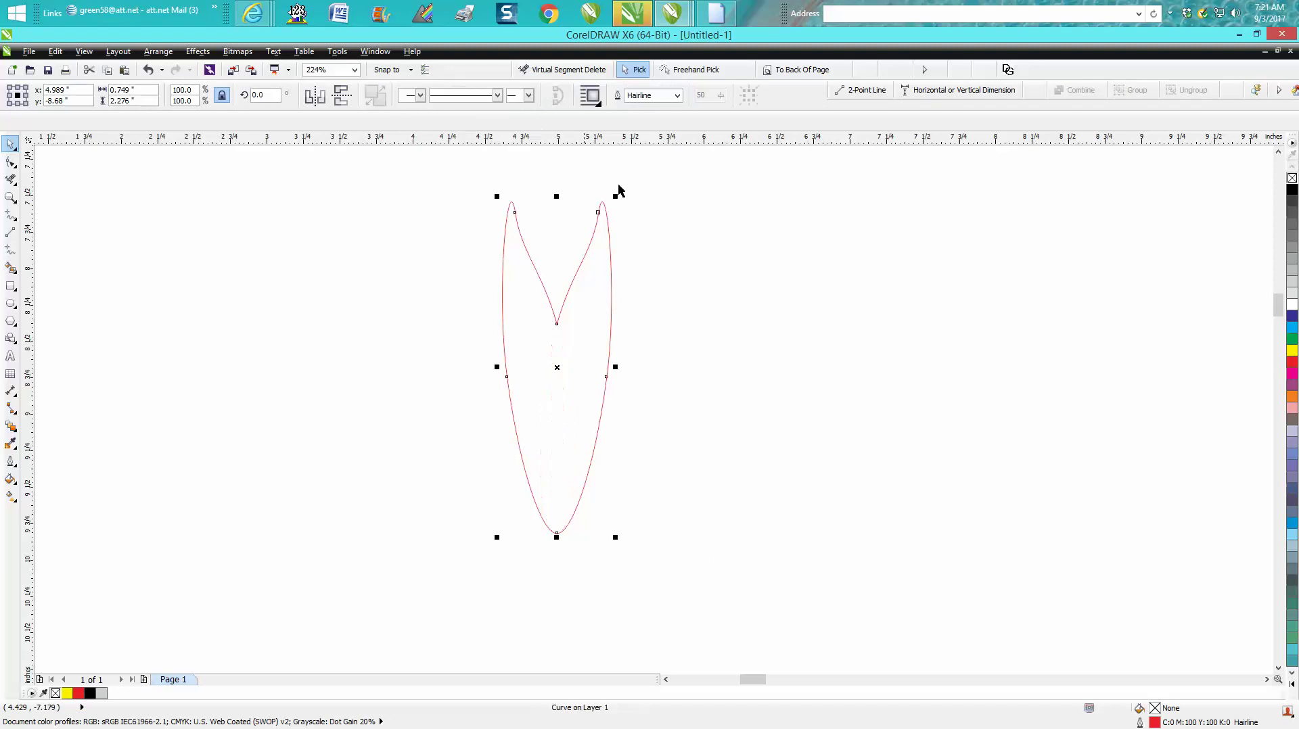
Step: Delete the welded double leaf
{"action": "scroll", "coordinate": [635, 331], "scroll_direction": "down", "scroll_amount": 4}
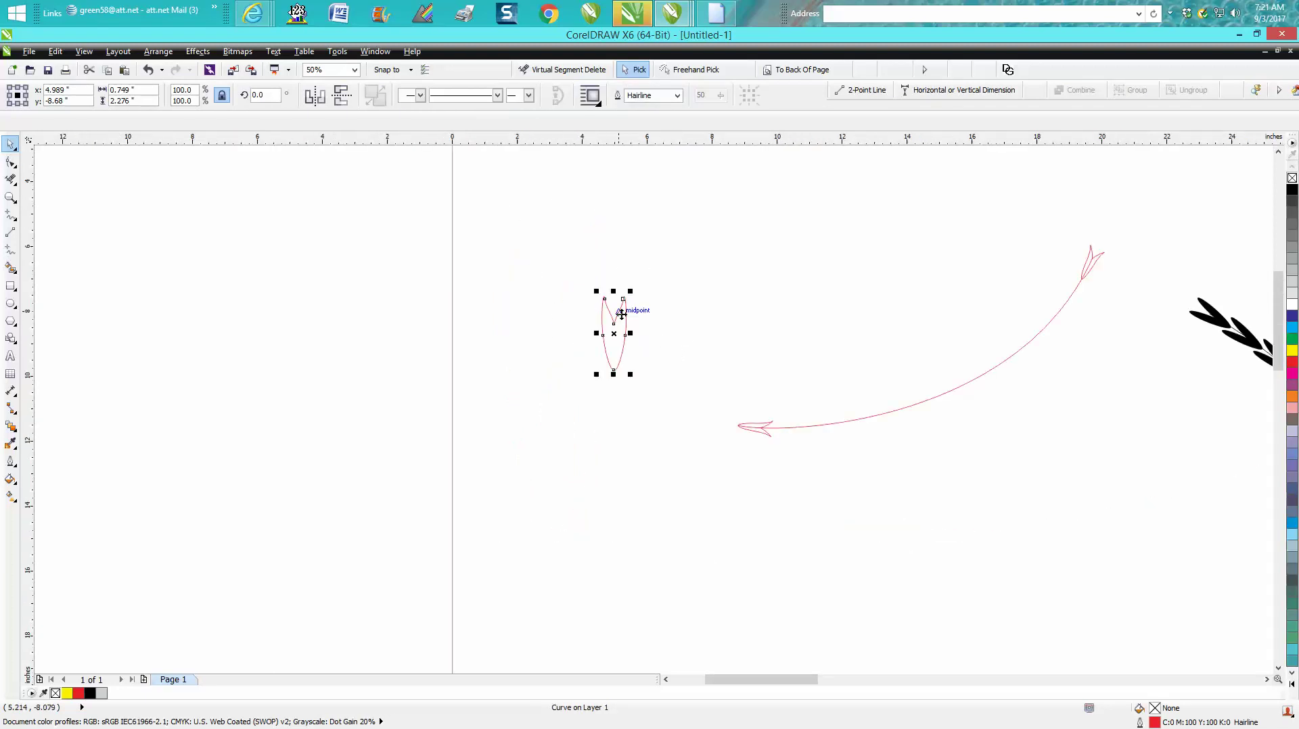
{"action": "key", "text": "Delete"}
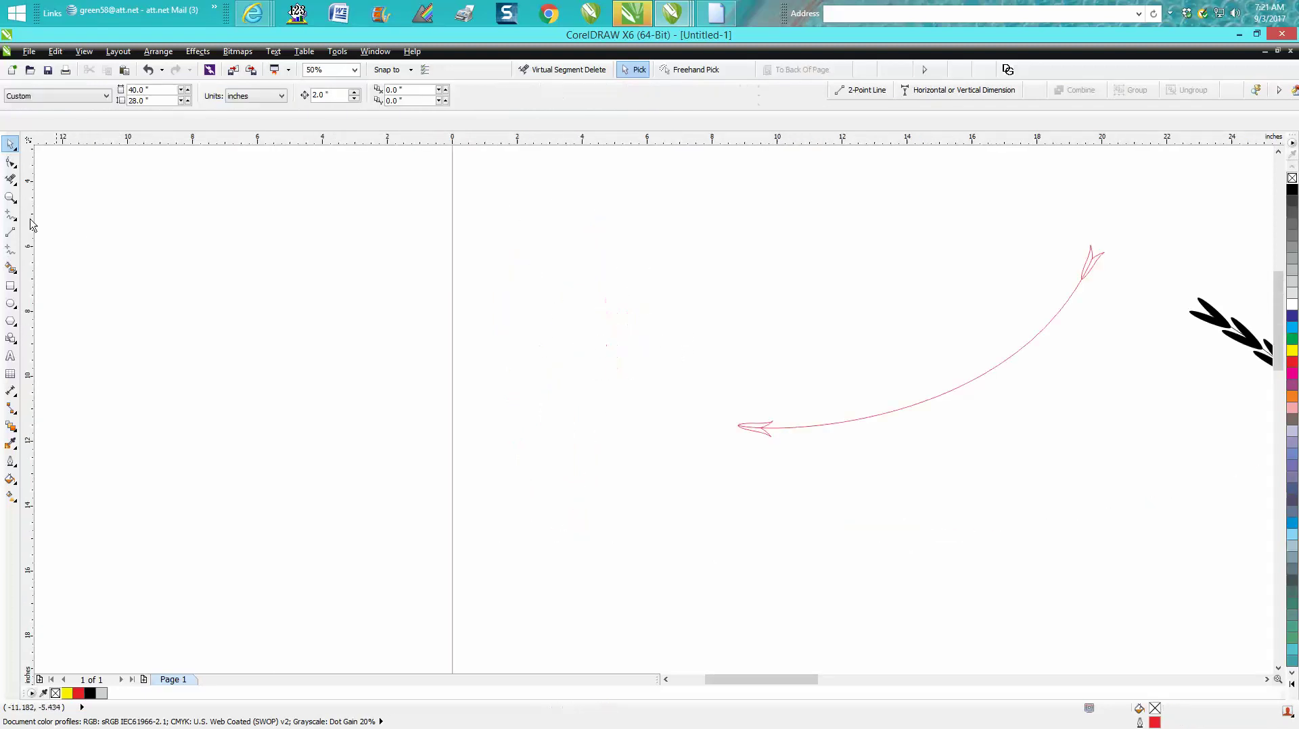
Step: Examine how the small leaf shapes sit at both ends of the curved red line
{"action": "left_click", "coordinate": [11, 197]}
{"action": "left_click_drag", "start_coordinate": [646, 180], "coordinate": [1215, 528]}
{"action": "left_click", "coordinate": [10, 145]}
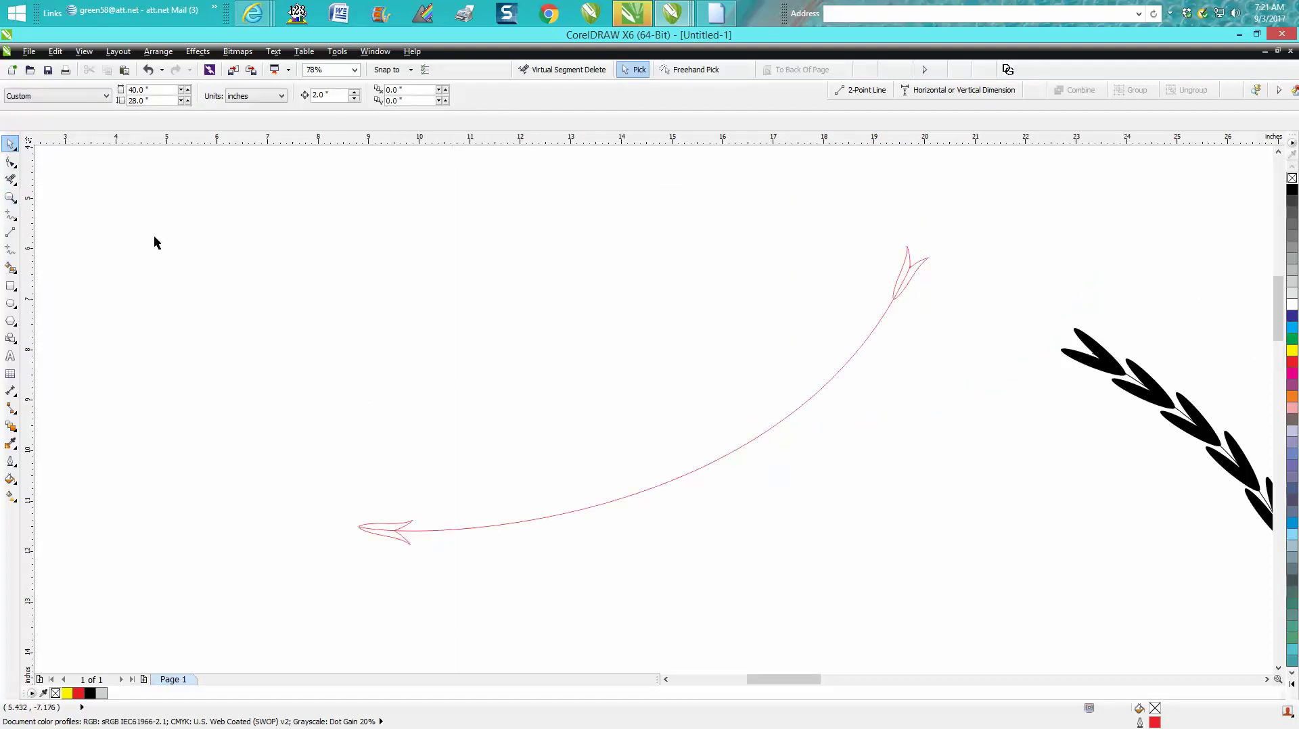
{"action": "left_click", "coordinate": [10, 197]}
{"action": "left_click_drag", "start_coordinate": [334, 472], "coordinate": [449, 572]}
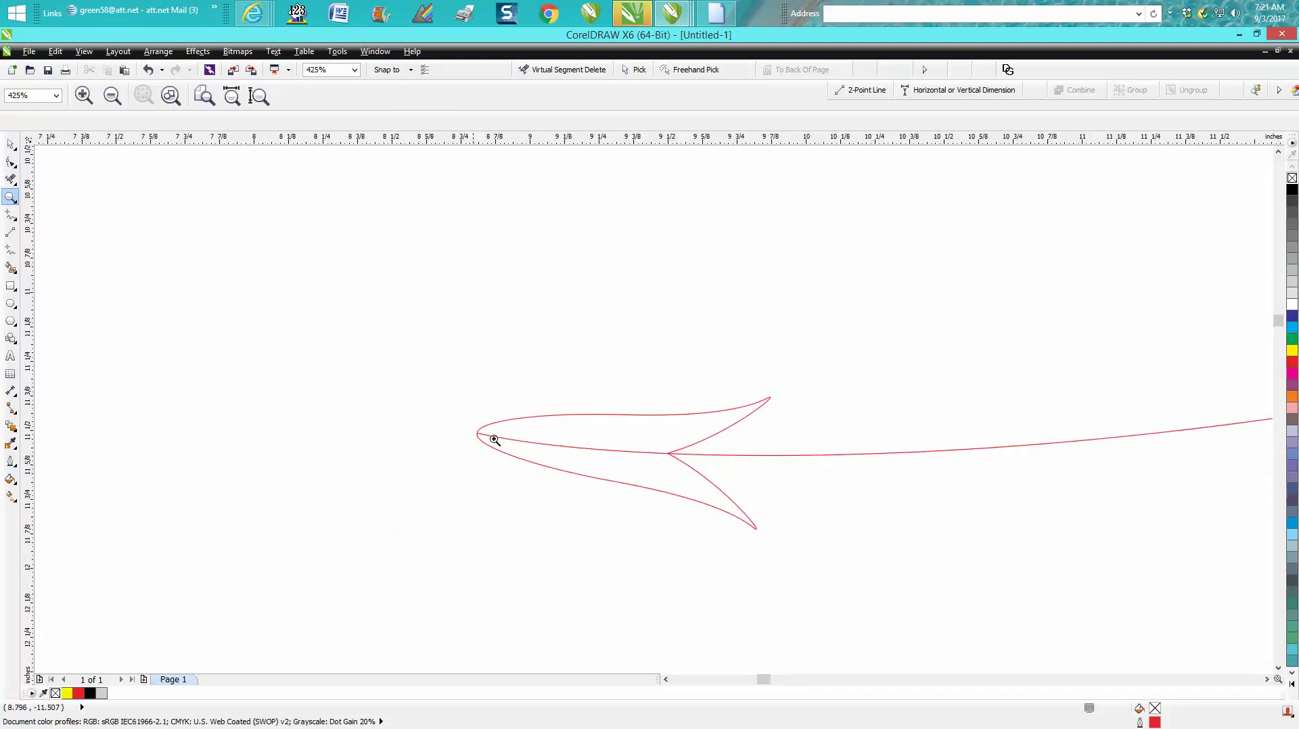
{"action": "scroll", "coordinate": [615, 432], "scroll_direction": "down", "scroll_amount": 6}
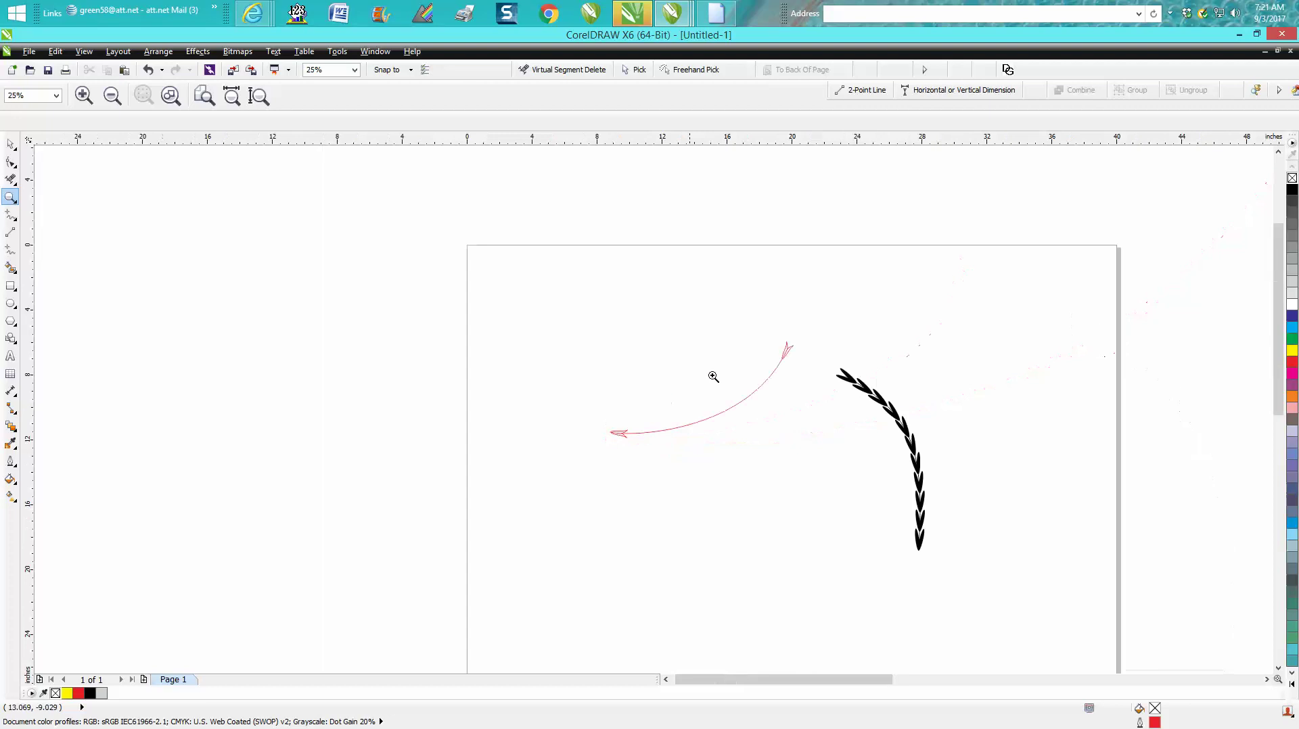
{"action": "left_click_drag", "start_coordinate": [764, 336], "coordinate": [816, 385]}
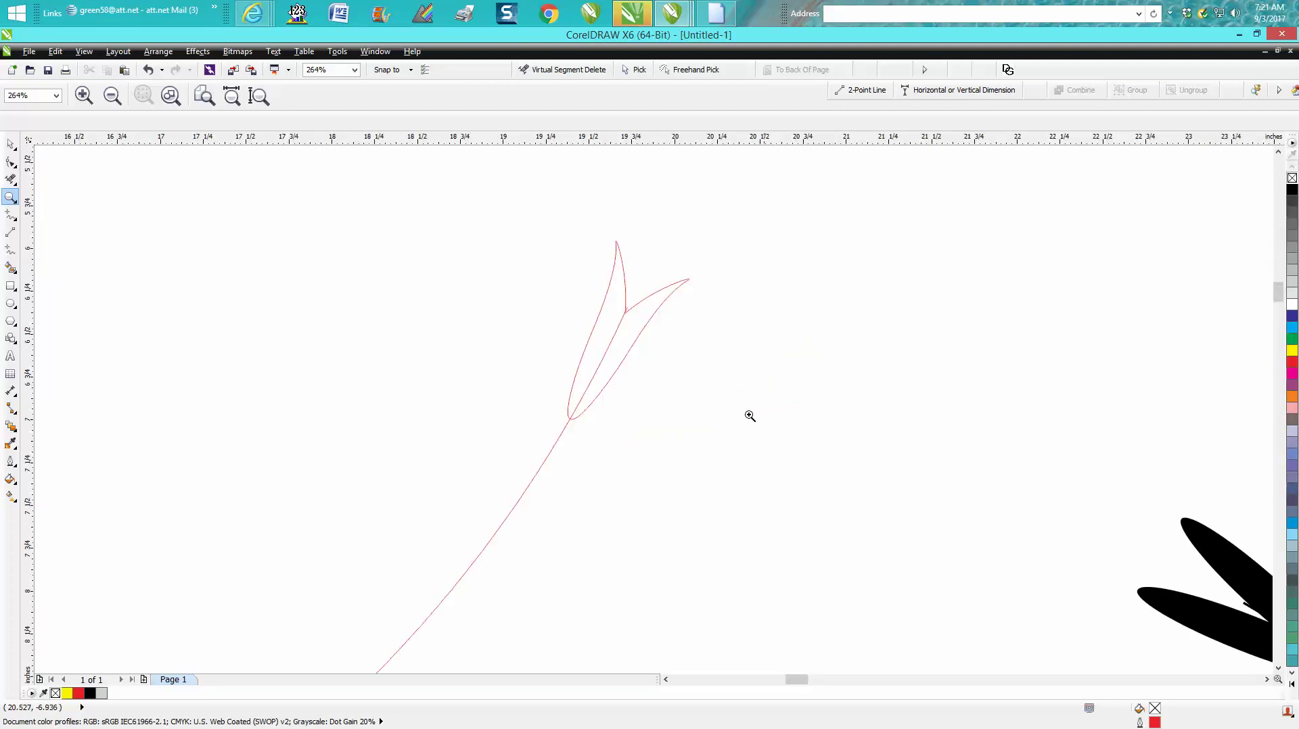
{"action": "scroll", "coordinate": [626, 292], "scroll_direction": "down", "scroll_amount": 5}
Step: Move the curved line 8 inches straight down, away from the two leaf shapes
{"action": "left_click", "coordinate": [11, 144]}
{"action": "left_click", "coordinate": [555, 371]}
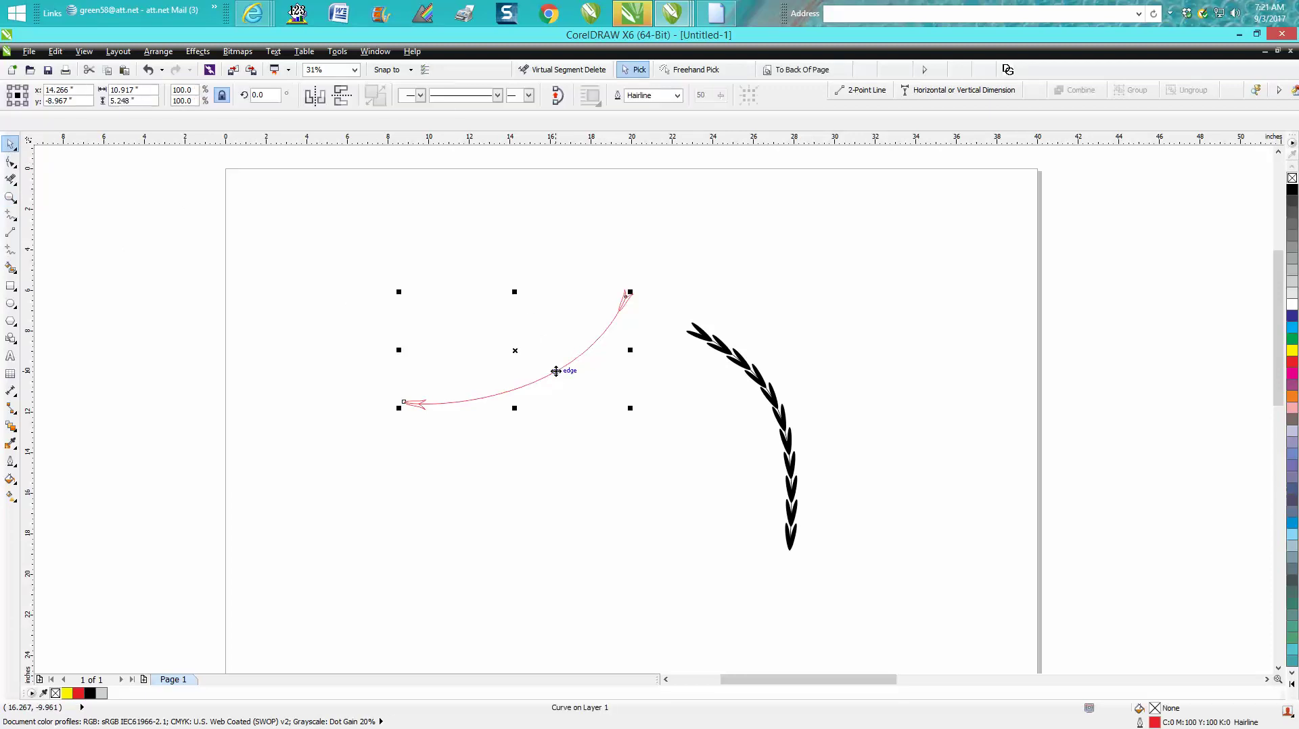
{"action": "key", "text": "shift+Down"}
{"action": "key", "text": "shift+Down"}
{"action": "key", "text": "shift+Down"}
{"action": "key", "text": "shift+Down"}
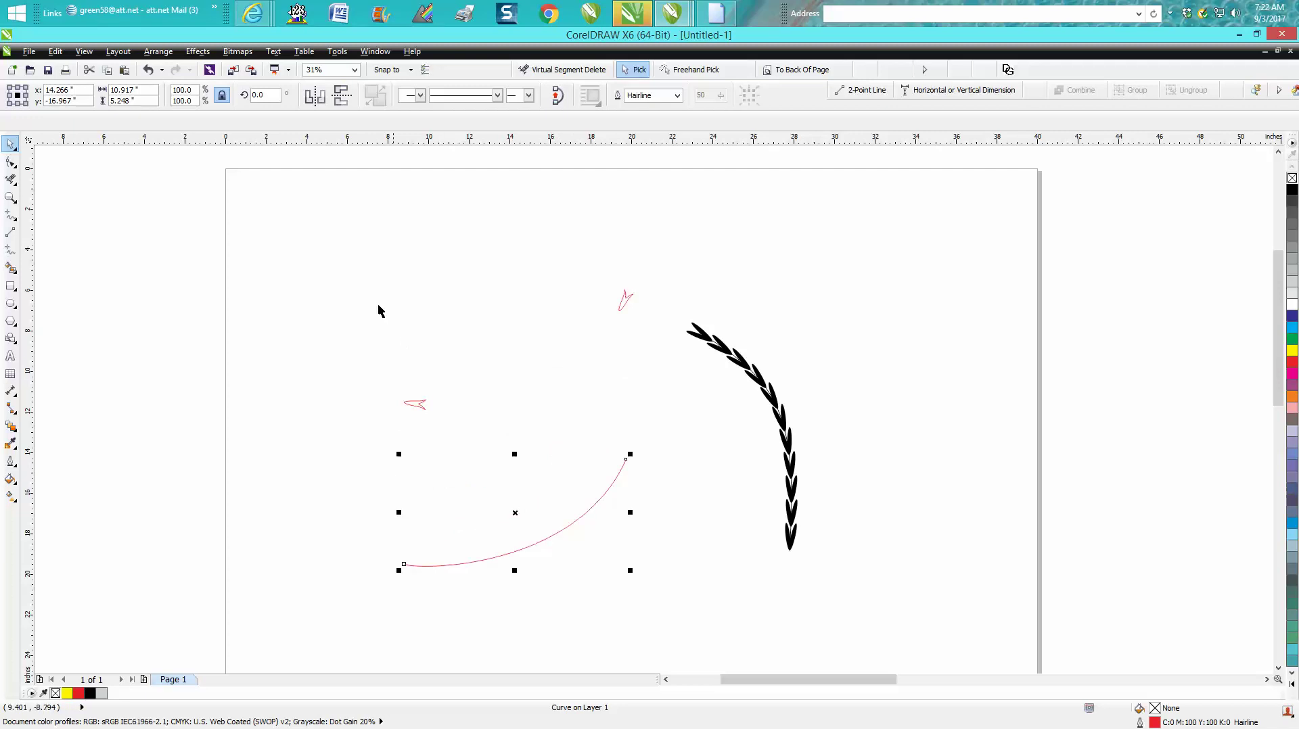
Step: Blend the two red leaf shapes with 10 intermediate steps
{"action": "left_click_drag", "start_coordinate": [376, 255], "coordinate": [658, 441]}
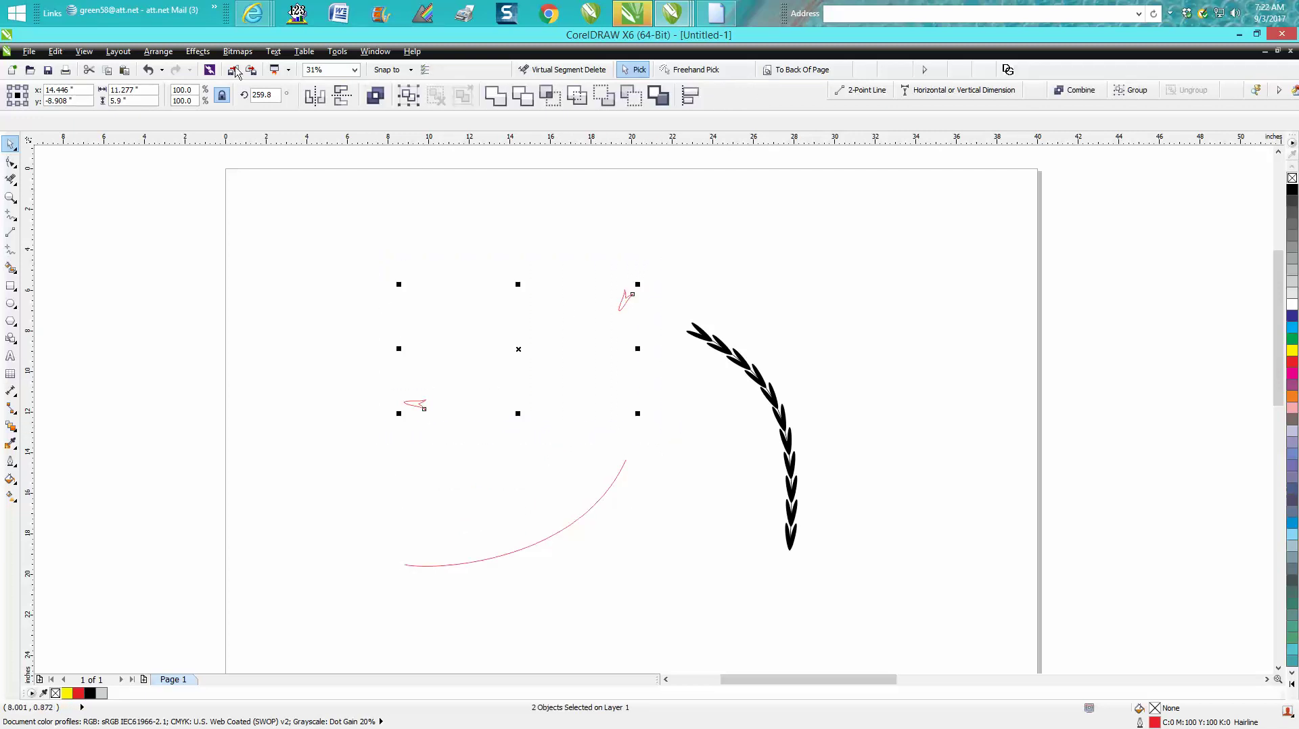
{"action": "left_click", "coordinate": [199, 52]}
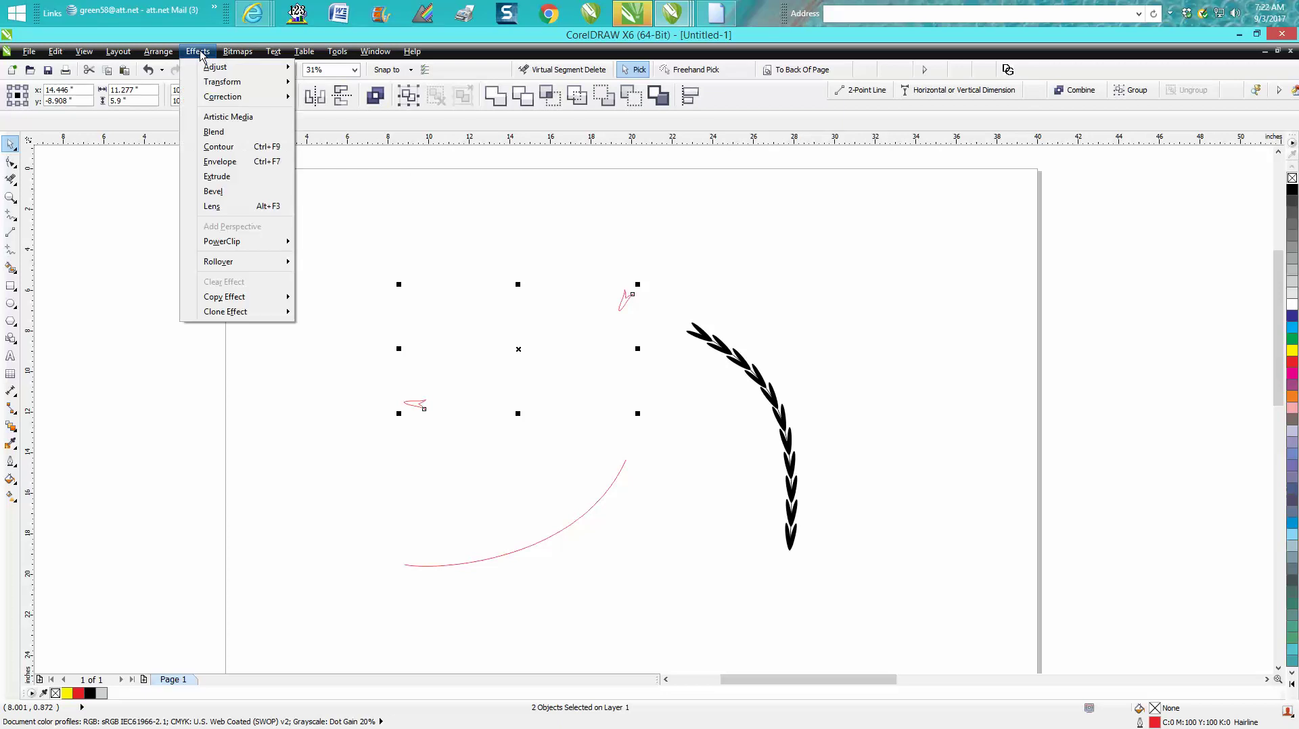
{"action": "left_click", "coordinate": [214, 132]}
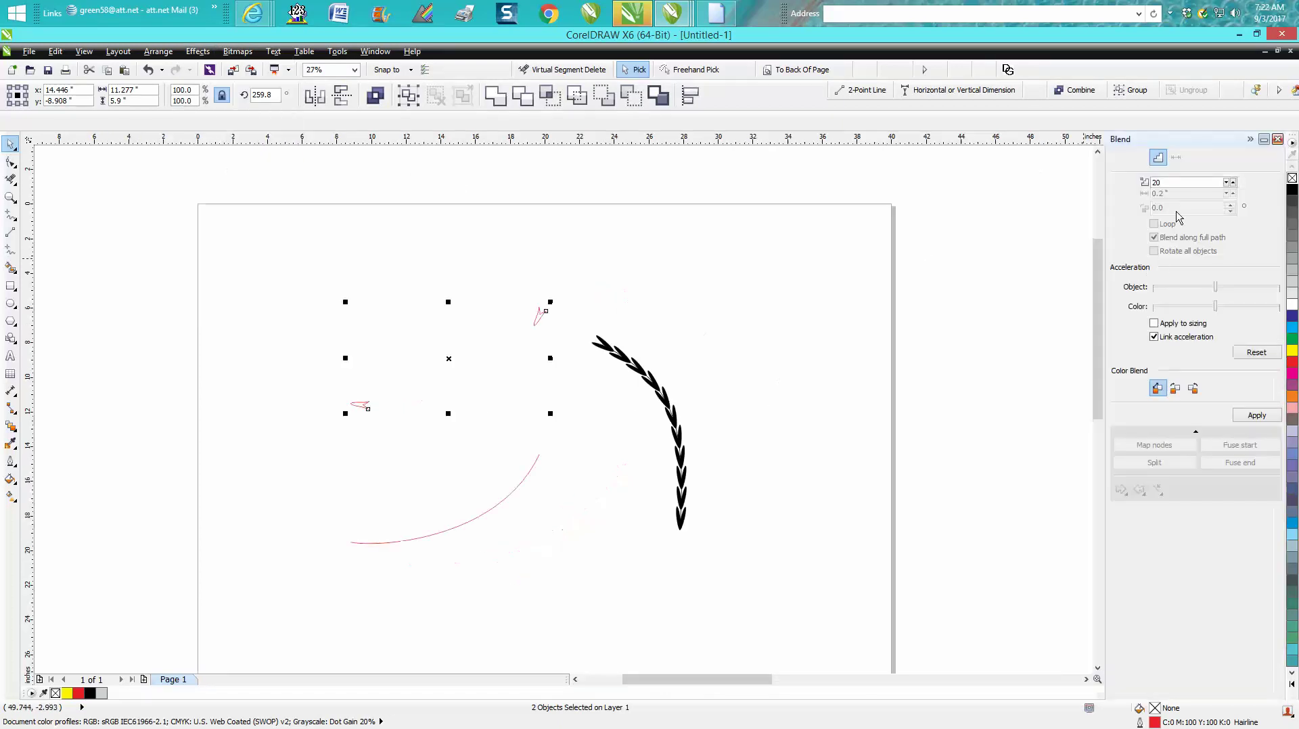
{"action": "left_click_drag", "start_coordinate": [1172, 183], "coordinate": [1127, 188]}
{"action": "left_click", "coordinate": [1256, 415]}
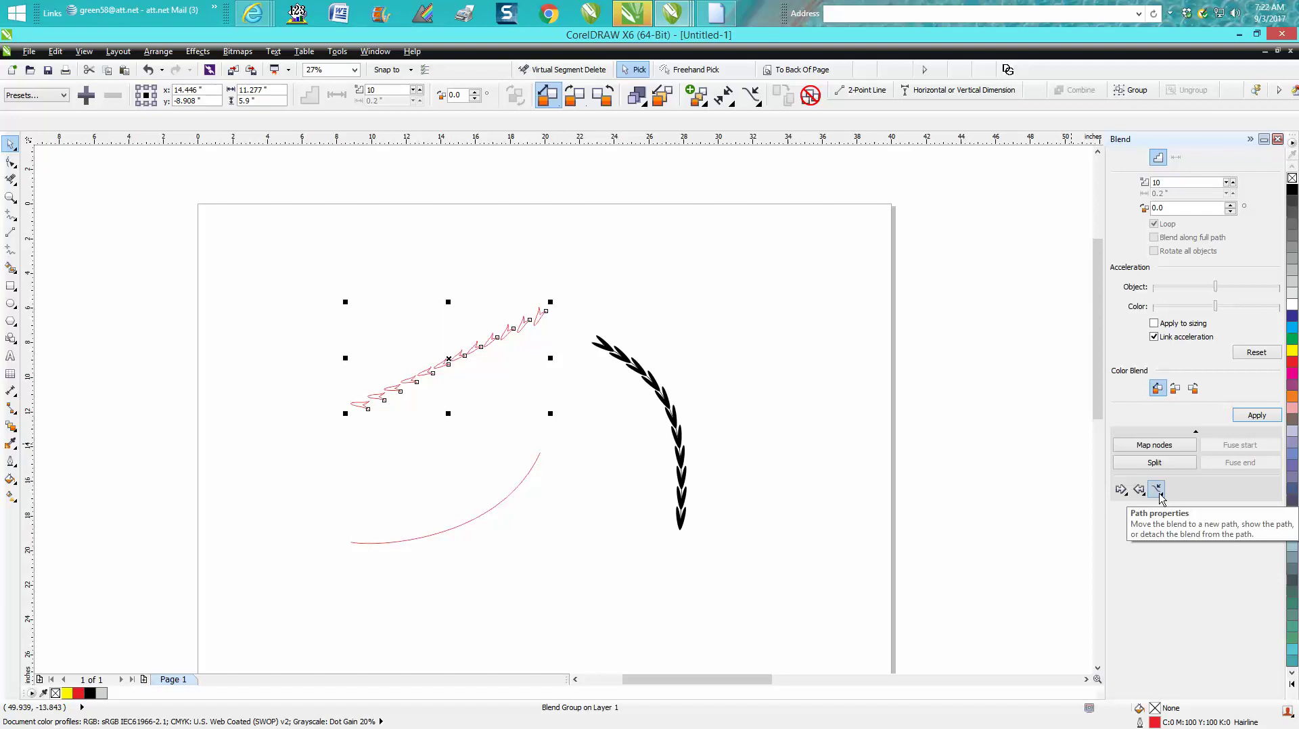
Step: Attach the leaf blend to the curved red line as its new path
{"action": "left_click", "coordinate": [1159, 495]}
{"action": "left_click", "coordinate": [1155, 506]}
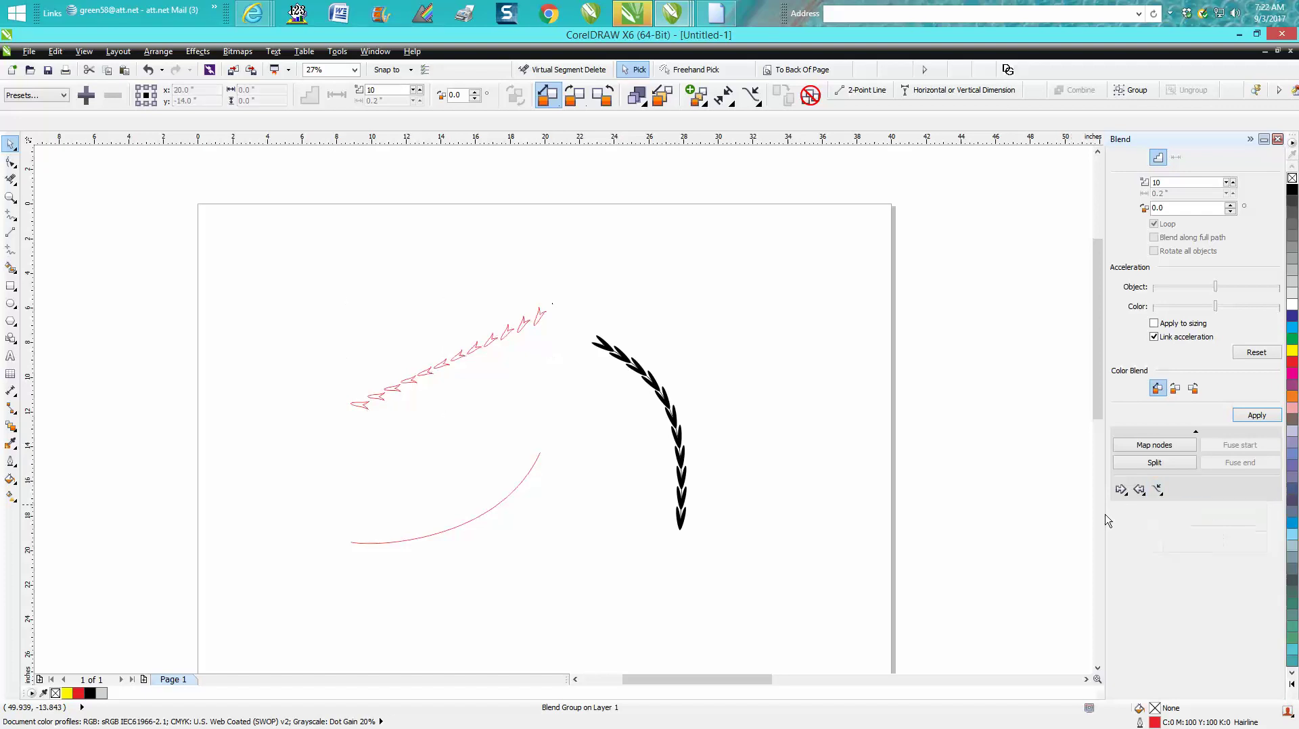
{"action": "left_click", "coordinate": [494, 514]}
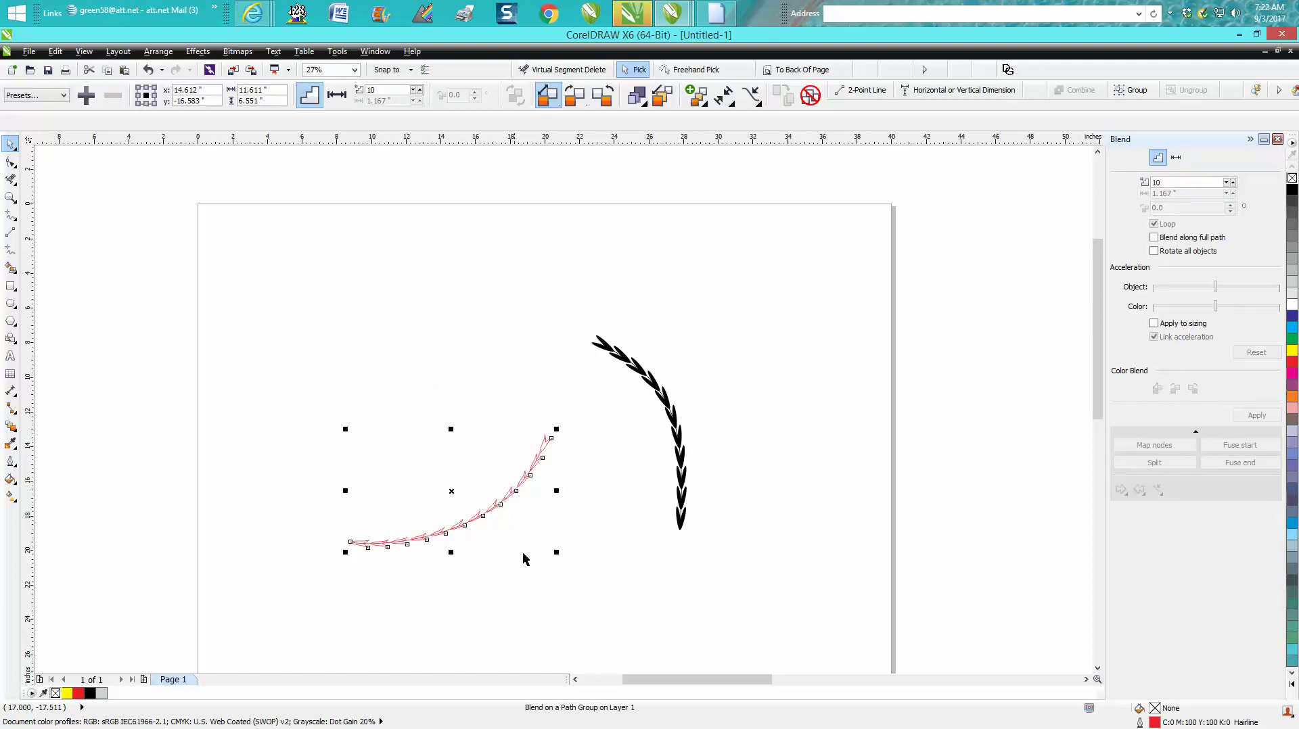
Step: Apply the Rotate all objects option to the leaf blend on the curved path
{"action": "left_click", "coordinate": [13, 198]}
{"action": "left_click_drag", "start_coordinate": [322, 369], "coordinate": [671, 622]}
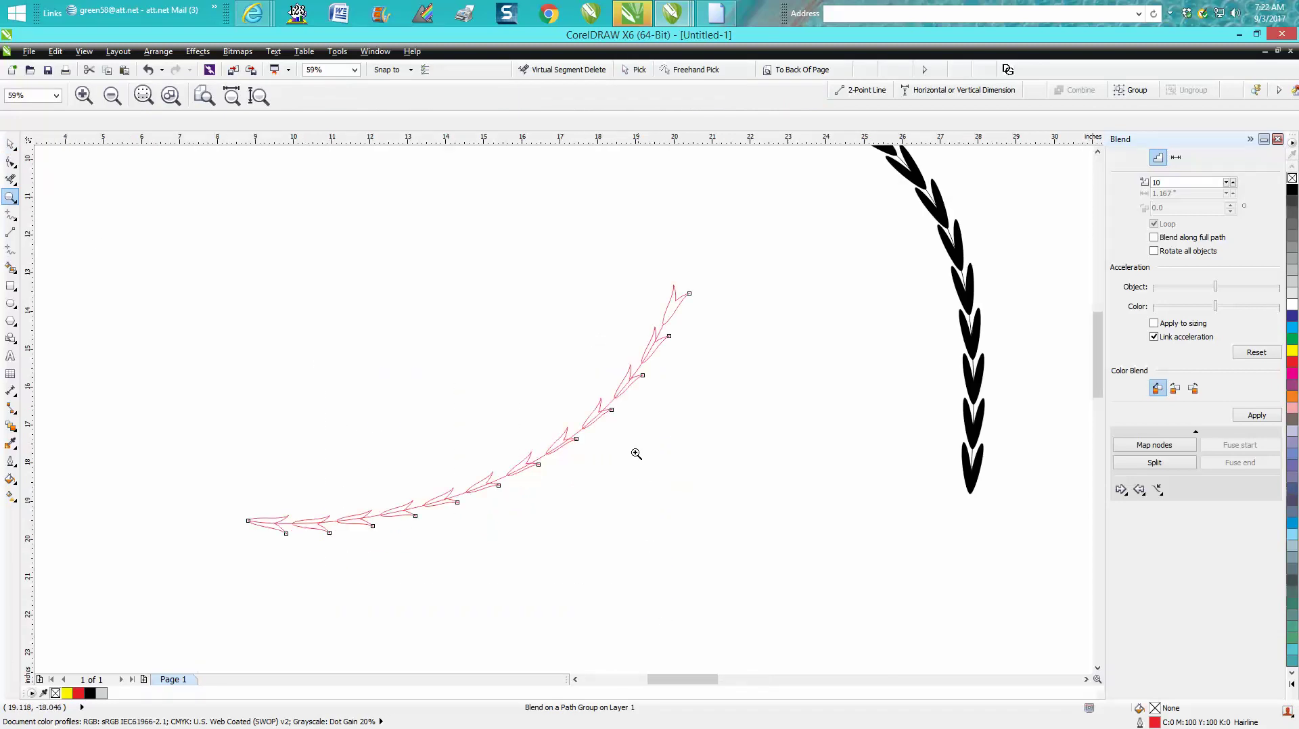
{"action": "left_click", "coordinate": [13, 145]}
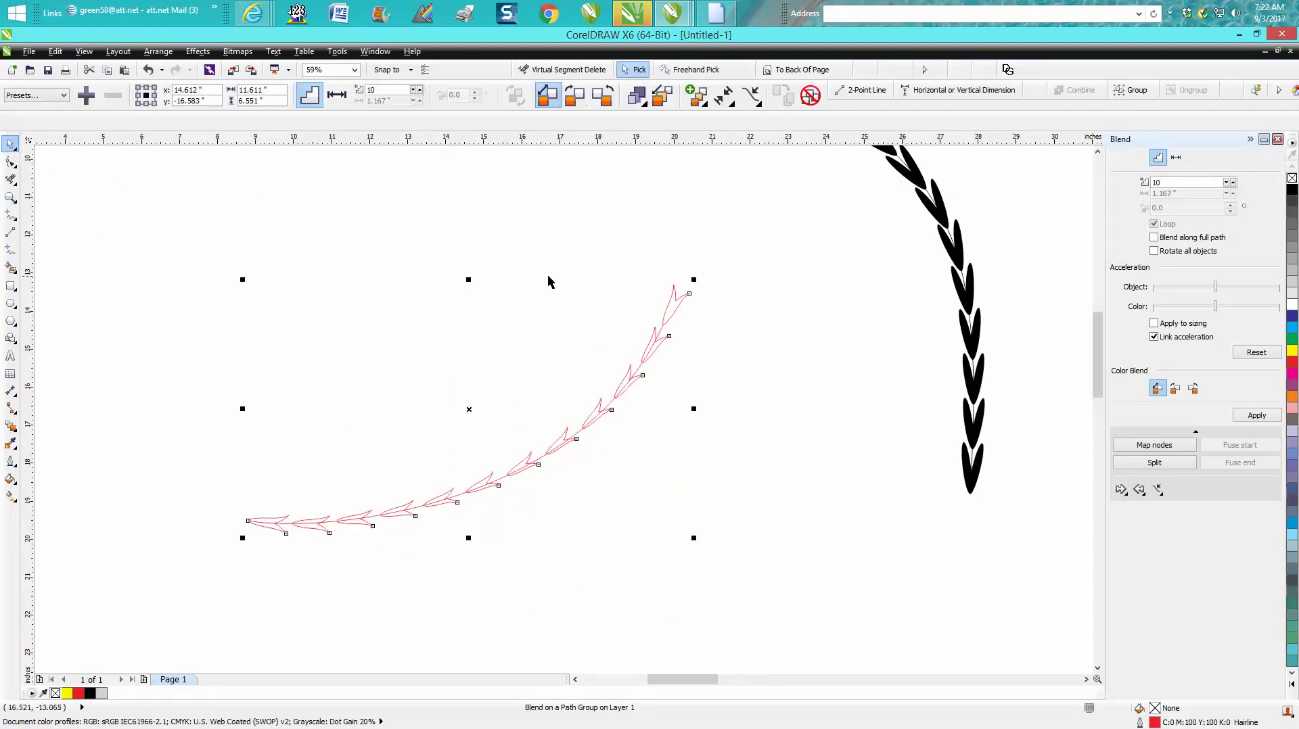
{"action": "left_click", "coordinate": [1154, 252]}
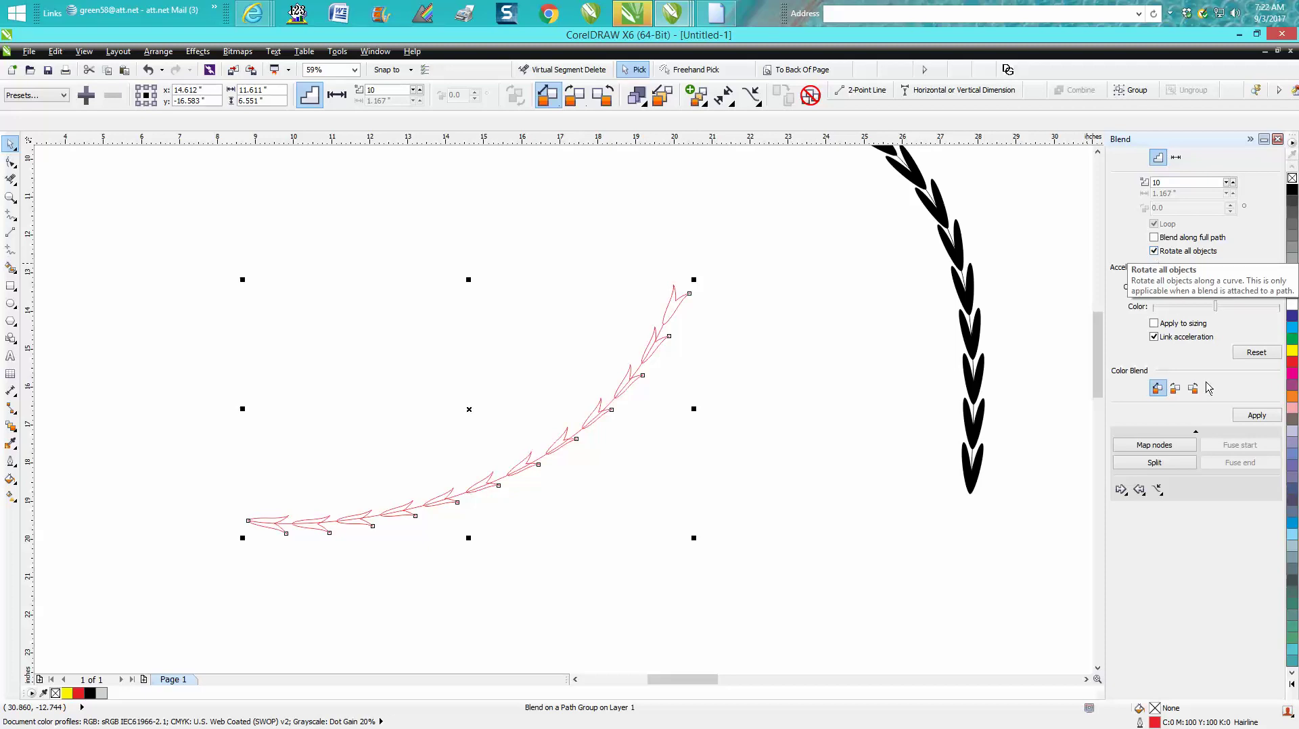
{"action": "left_click", "coordinate": [1257, 416]}
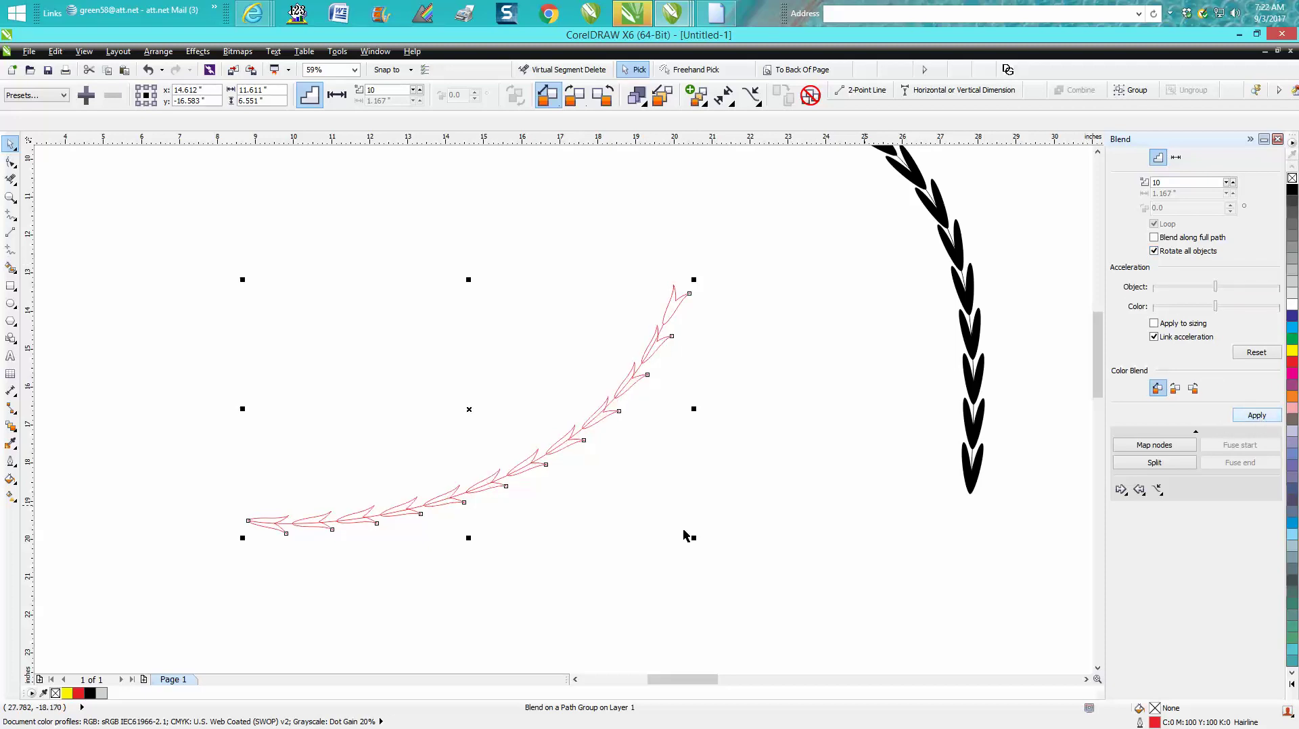
Step: Examine the alignment of the blended leaves along the curved path up close
{"action": "left_click", "coordinate": [611, 264]}
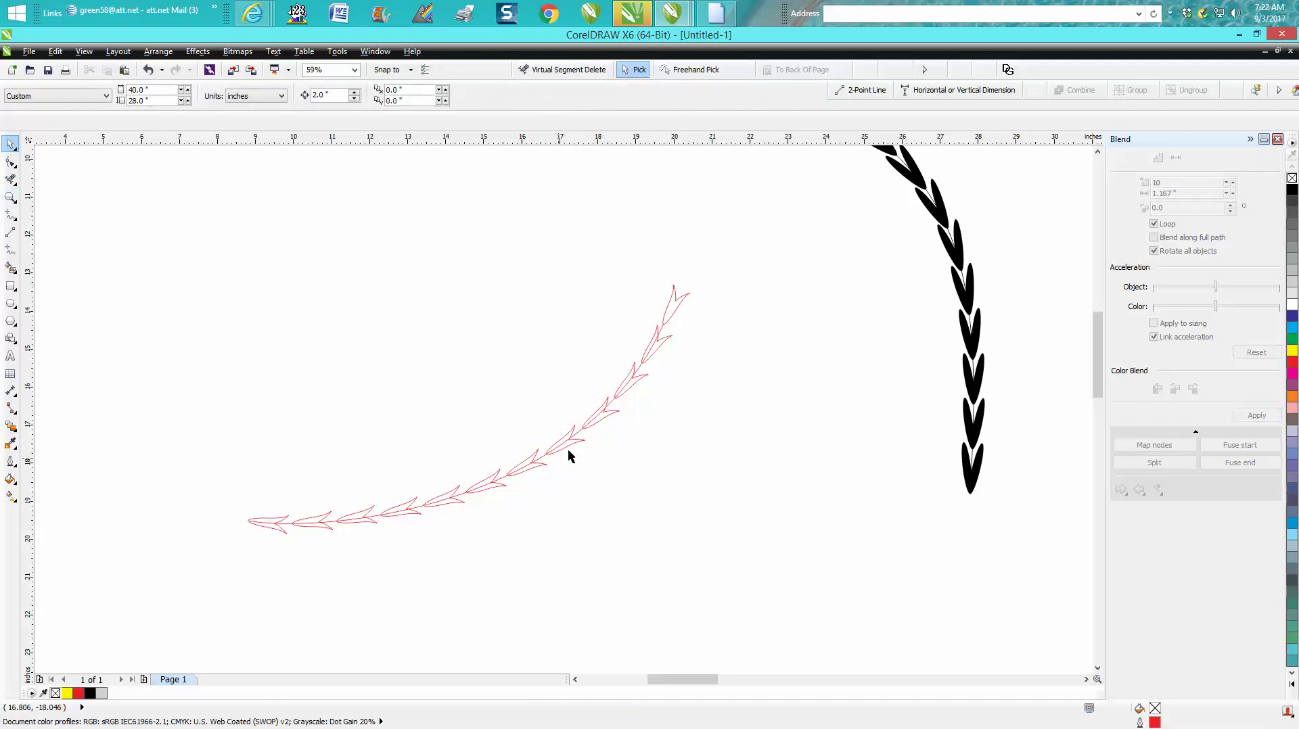
{"action": "left_click", "coordinate": [10, 197]}
{"action": "left_click_drag", "start_coordinate": [533, 344], "coordinate": [756, 493]}
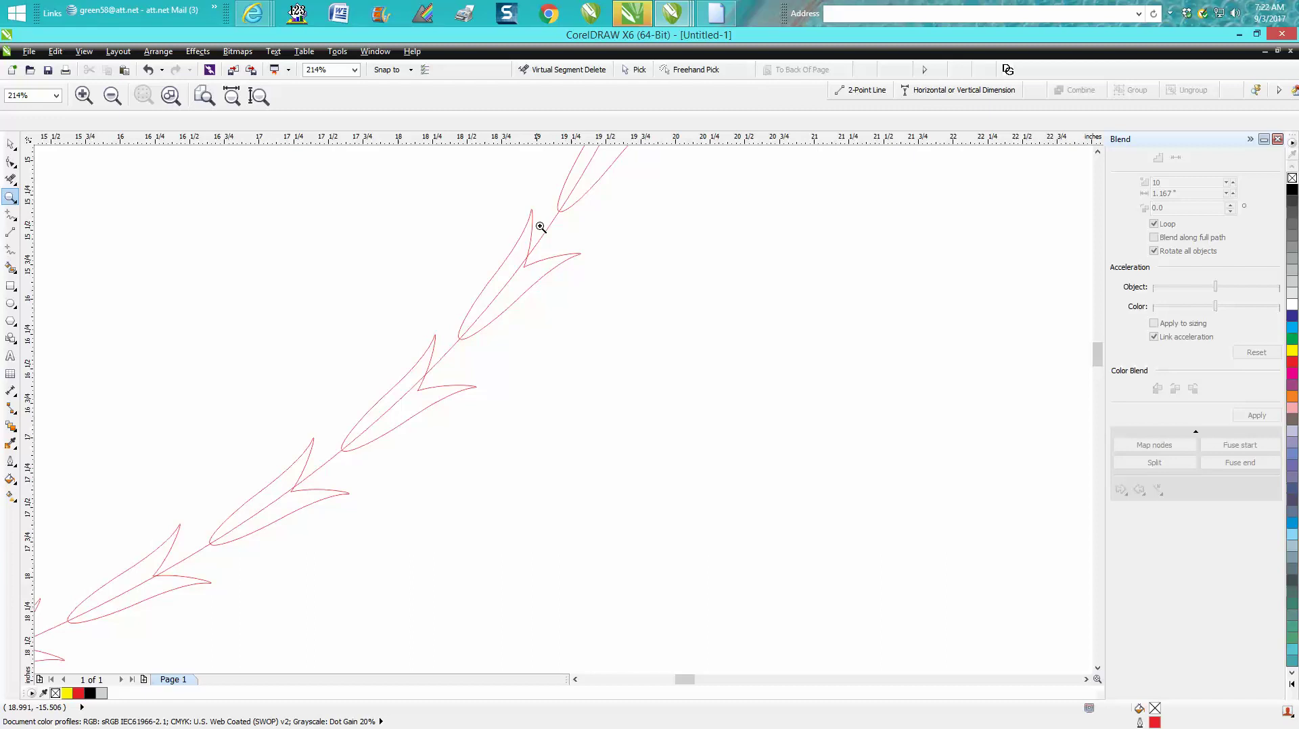
{"action": "key", "text": "F3"}
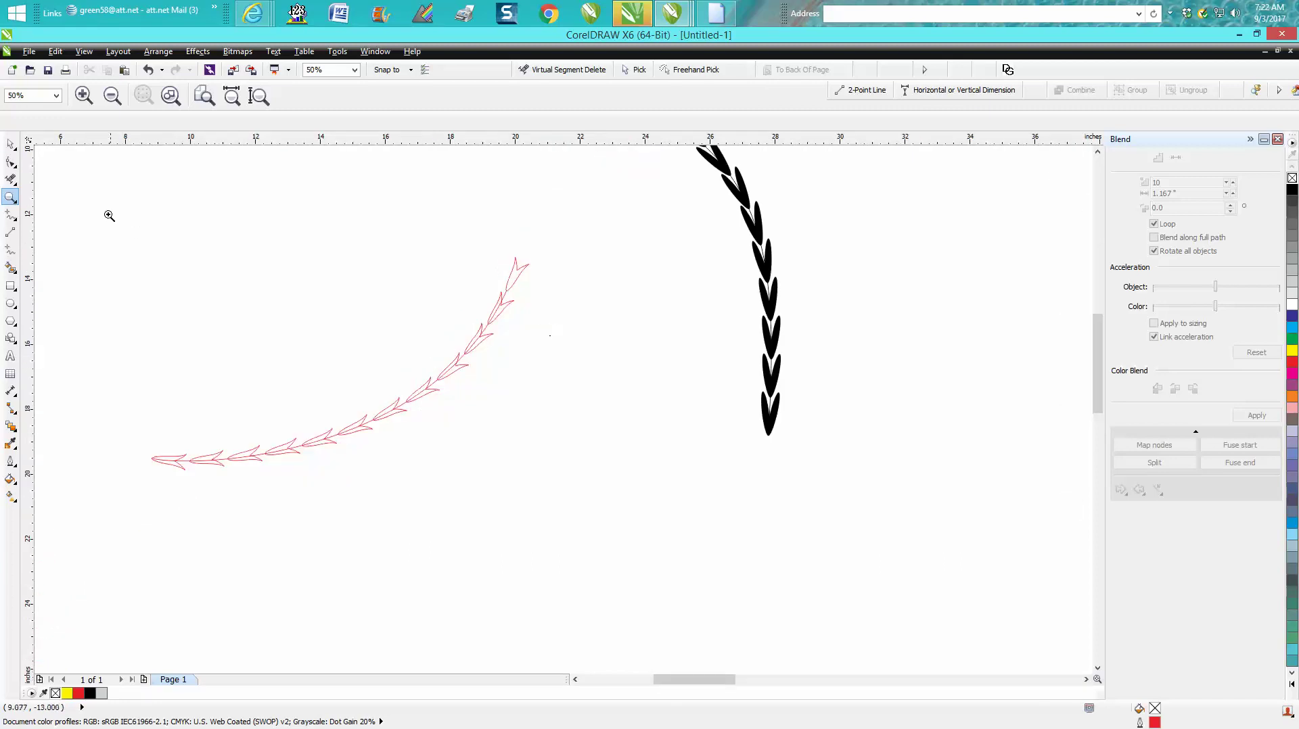
{"action": "key", "text": "space"}
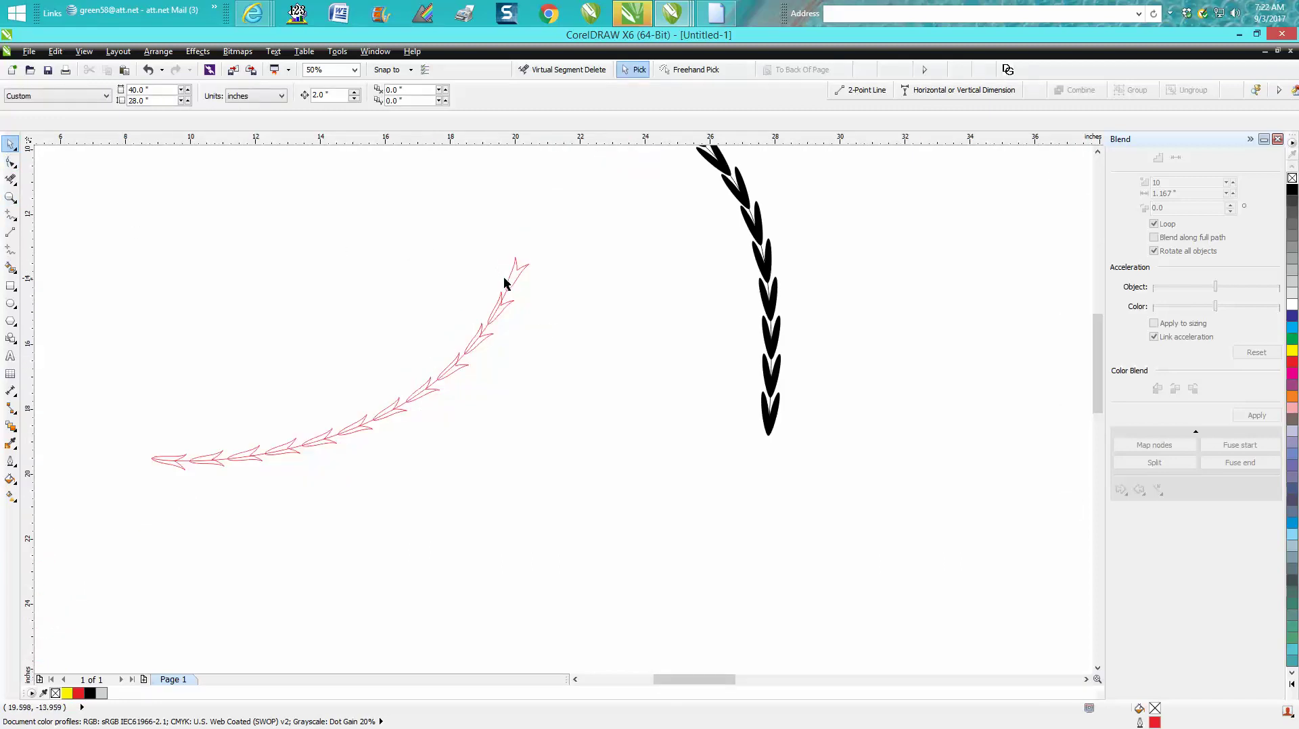
Step: Break the leaf blend apart from its path and move the curved line 2 inches down, away from the leaves
{"action": "left_click_drag", "start_coordinate": [91, 202], "coordinate": [645, 533]}
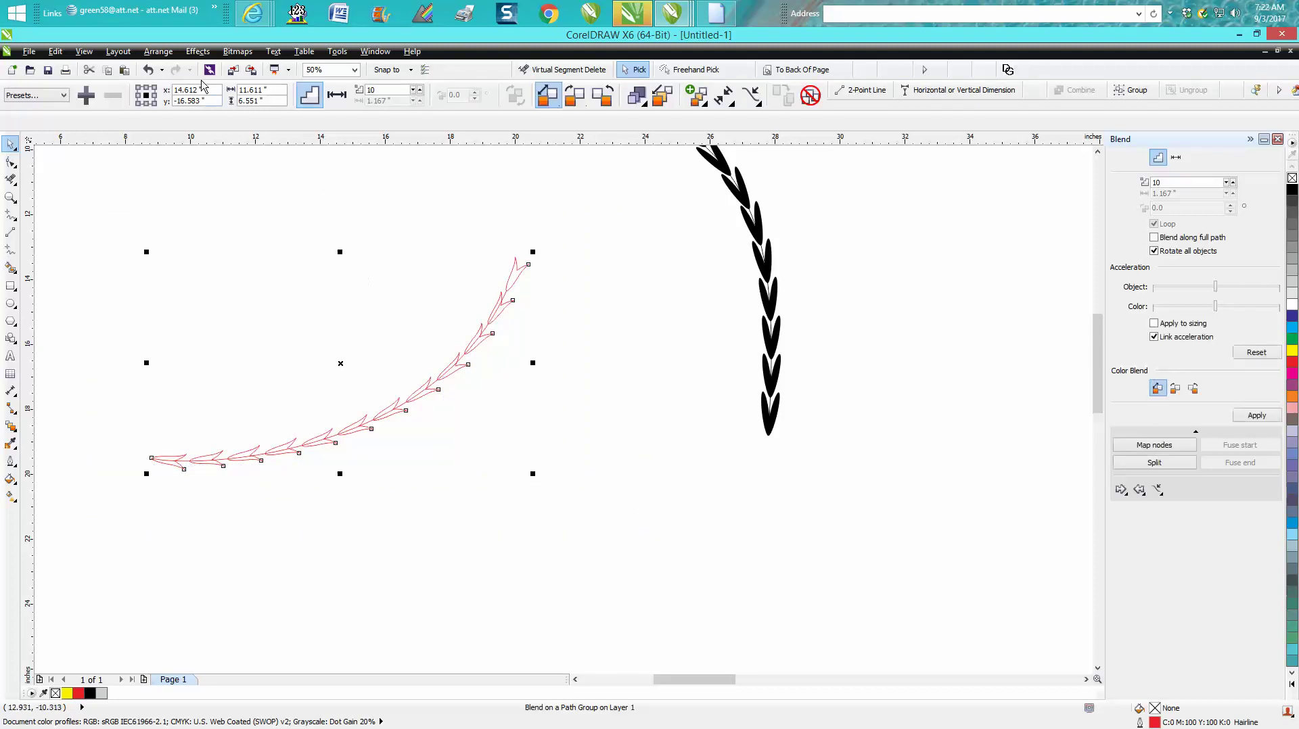
{"action": "left_click", "coordinate": [158, 51]}
{"action": "left_click", "coordinate": [203, 199]}
{"action": "left_click", "coordinate": [473, 344]}
{"action": "left_click", "coordinate": [461, 355]}
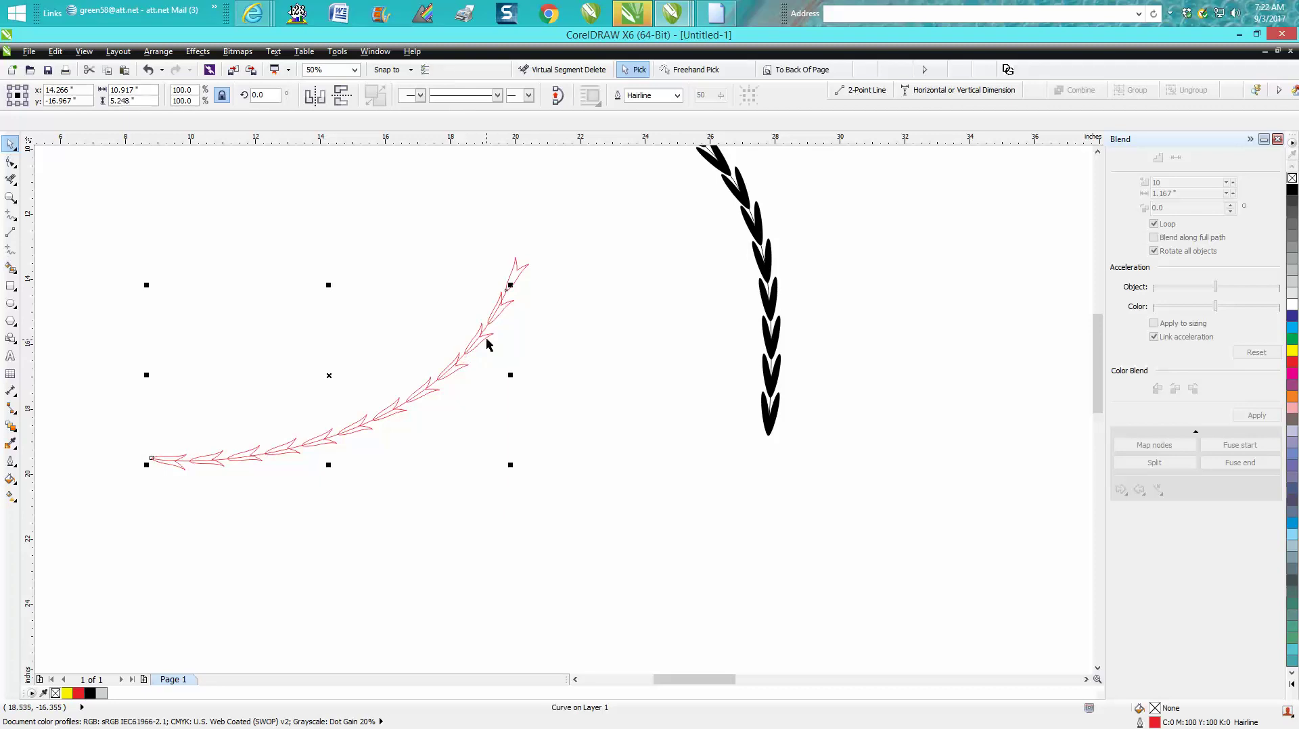
{"action": "key", "text": "Down"}
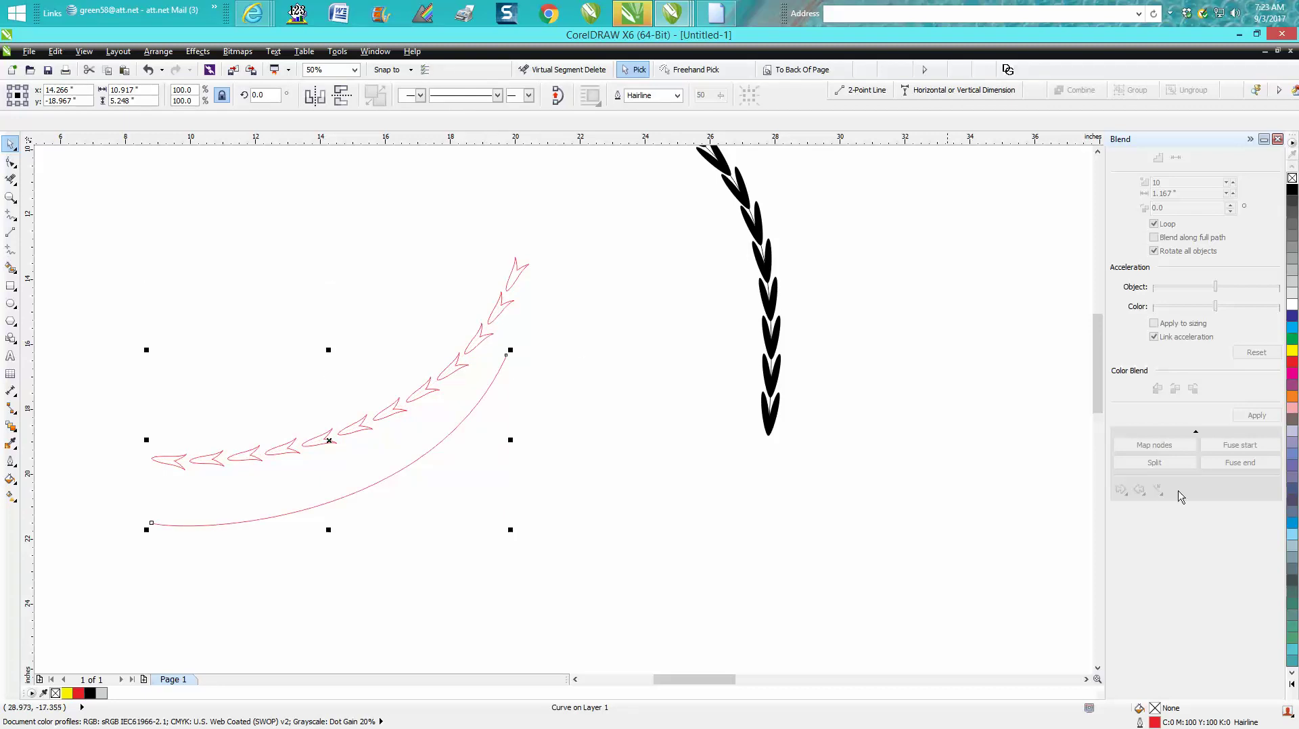
Step: Set the curved line's outline to black with a width of 1.0 pt
{"action": "double_click", "coordinate": [1139, 722]}
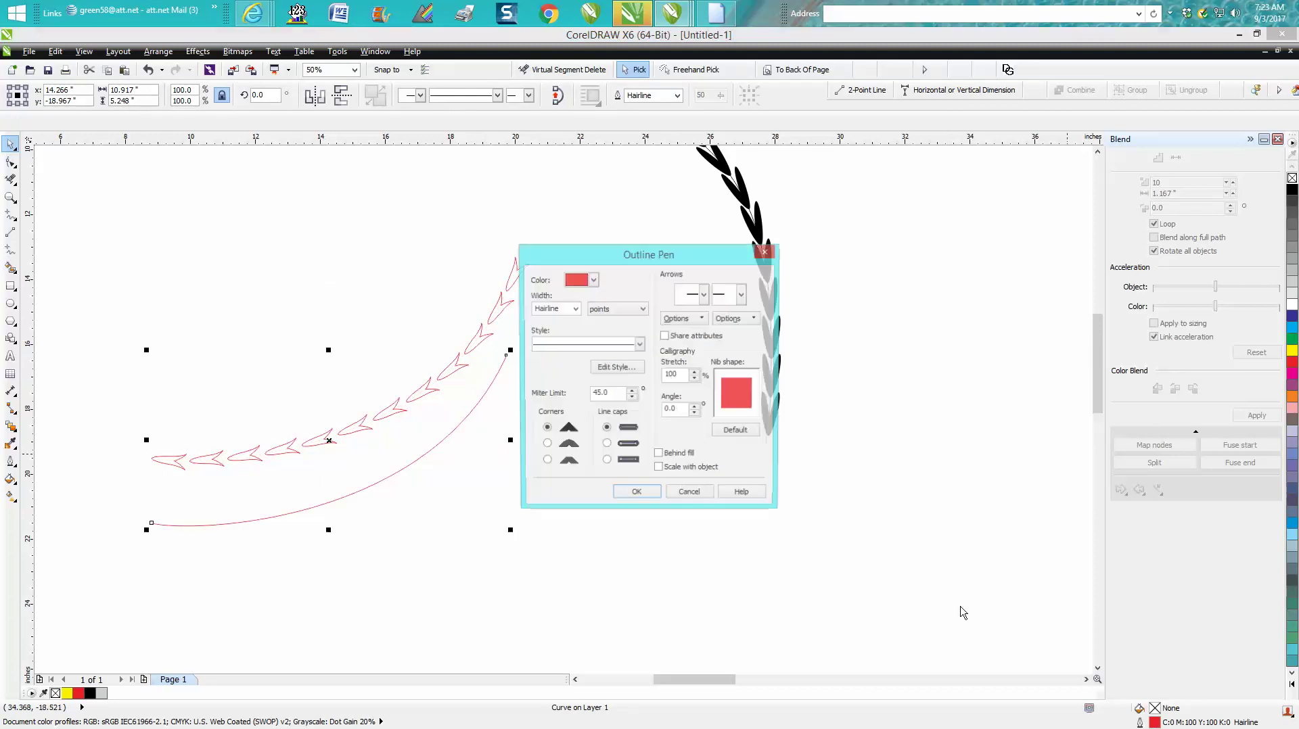
{"action": "left_click", "coordinate": [575, 309]}
{"action": "scroll", "coordinate": [556, 345], "scroll_direction": "up", "scroll_amount": 2}
{"action": "left_click", "coordinate": [555, 350]}
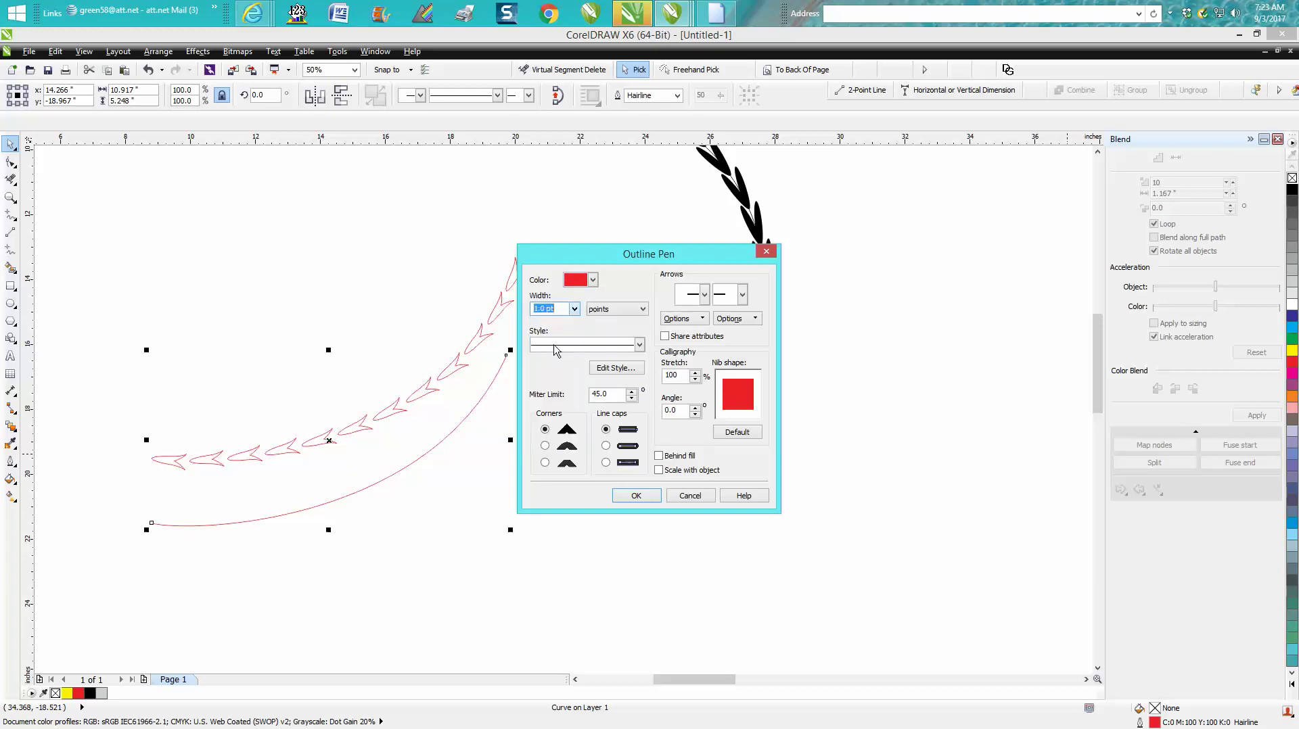
{"action": "left_click", "coordinate": [592, 279]}
{"action": "scroll", "coordinate": [631, 326], "scroll_direction": "up", "scroll_amount": 2}
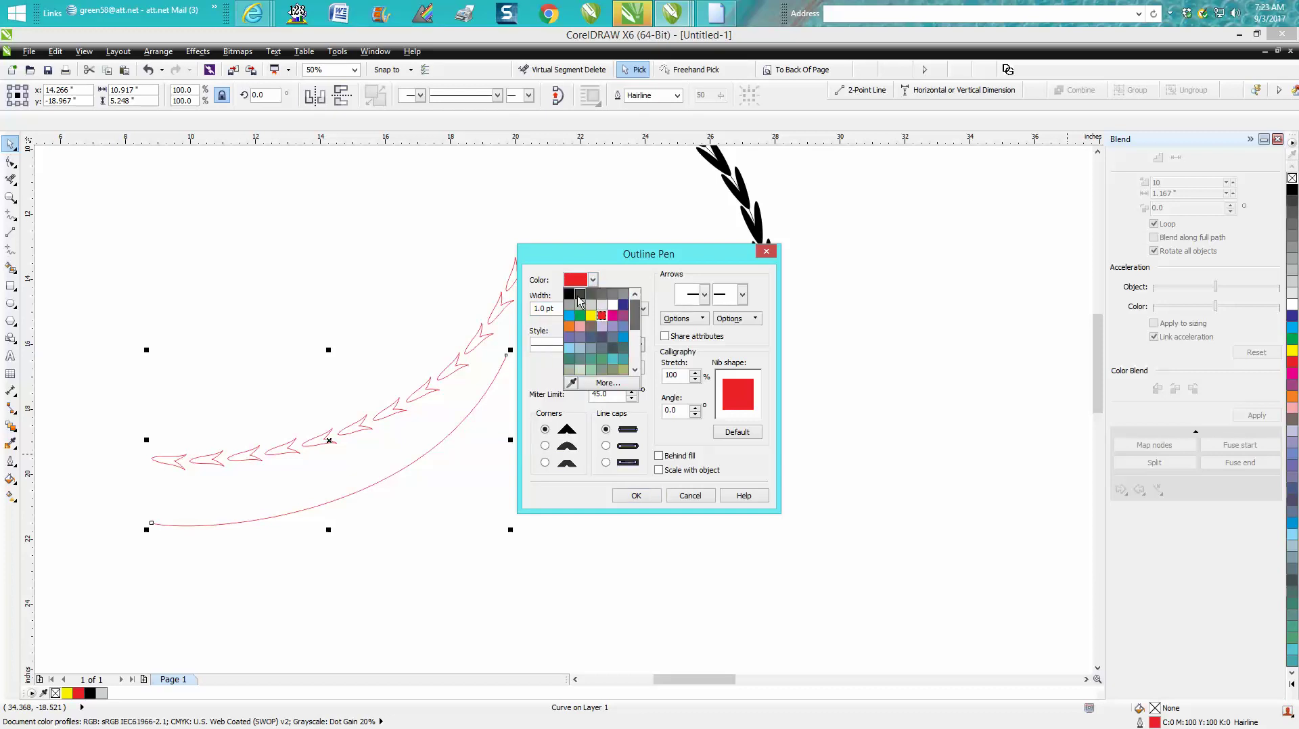
{"action": "left_click", "coordinate": [569, 294]}
{"action": "left_click", "coordinate": [635, 496]}
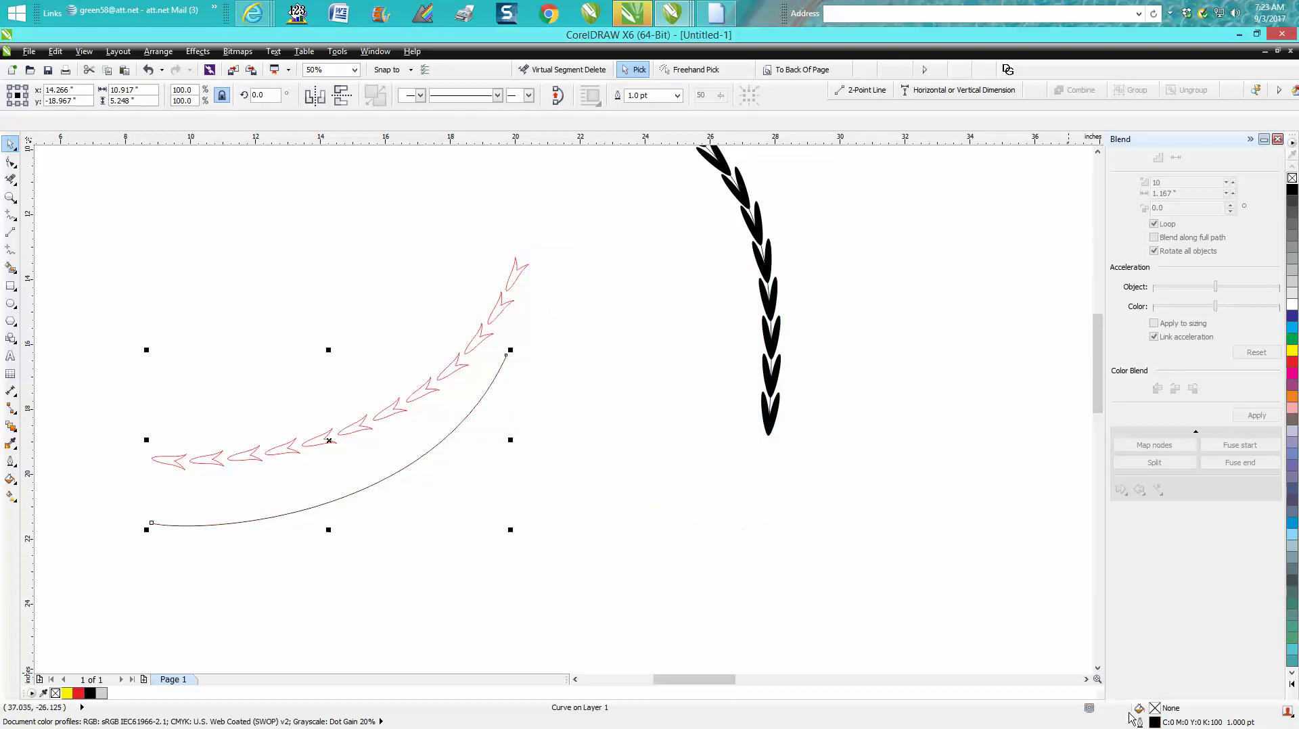
Step: Thicken the curved line's outline to 3.0 pt
{"action": "double_click", "coordinate": [1154, 723]}
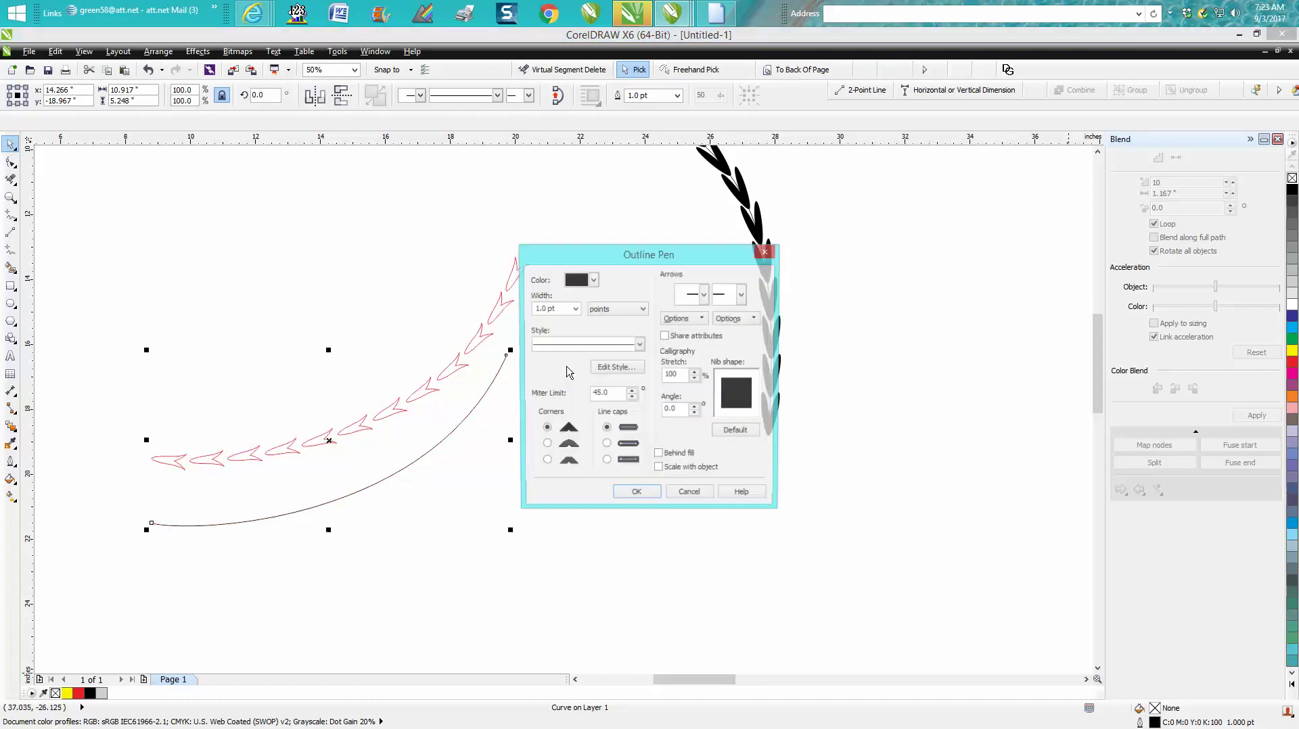
{"action": "left_click", "coordinate": [574, 308]}
{"action": "left_click", "coordinate": [570, 383]}
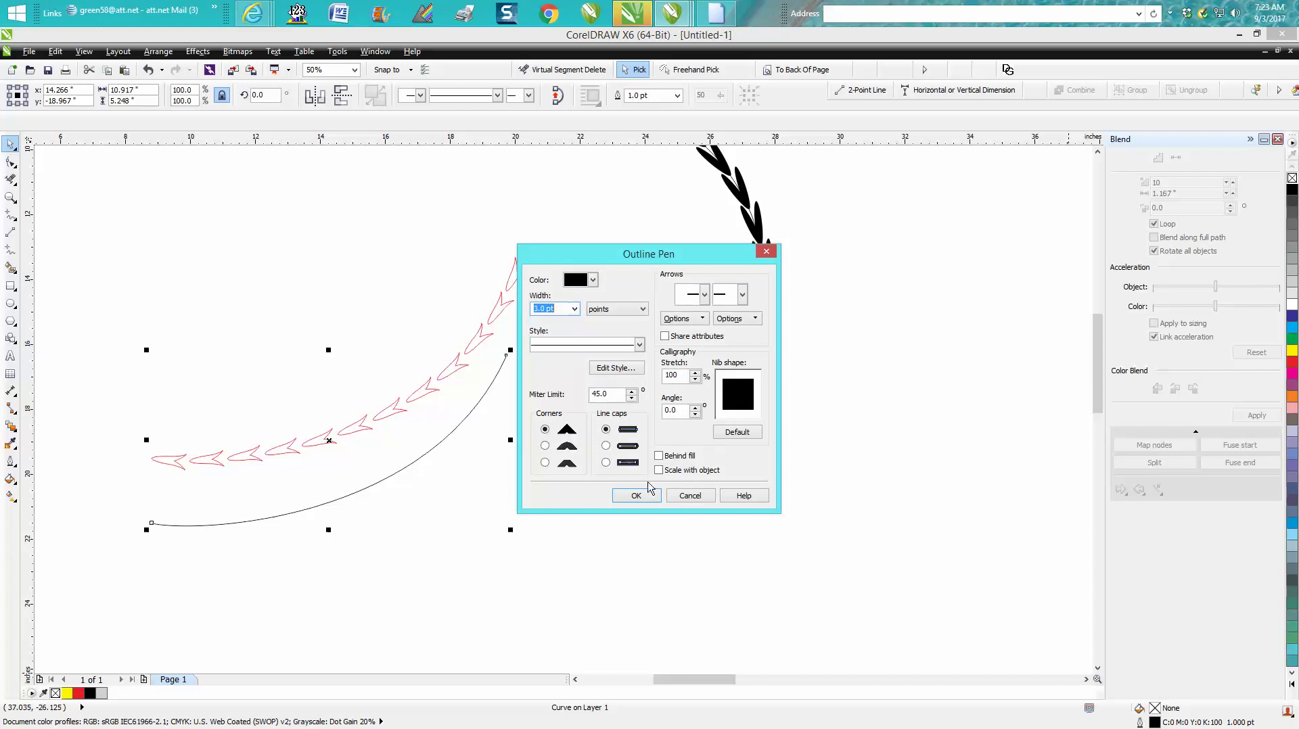
{"action": "left_click", "coordinate": [636, 496]}
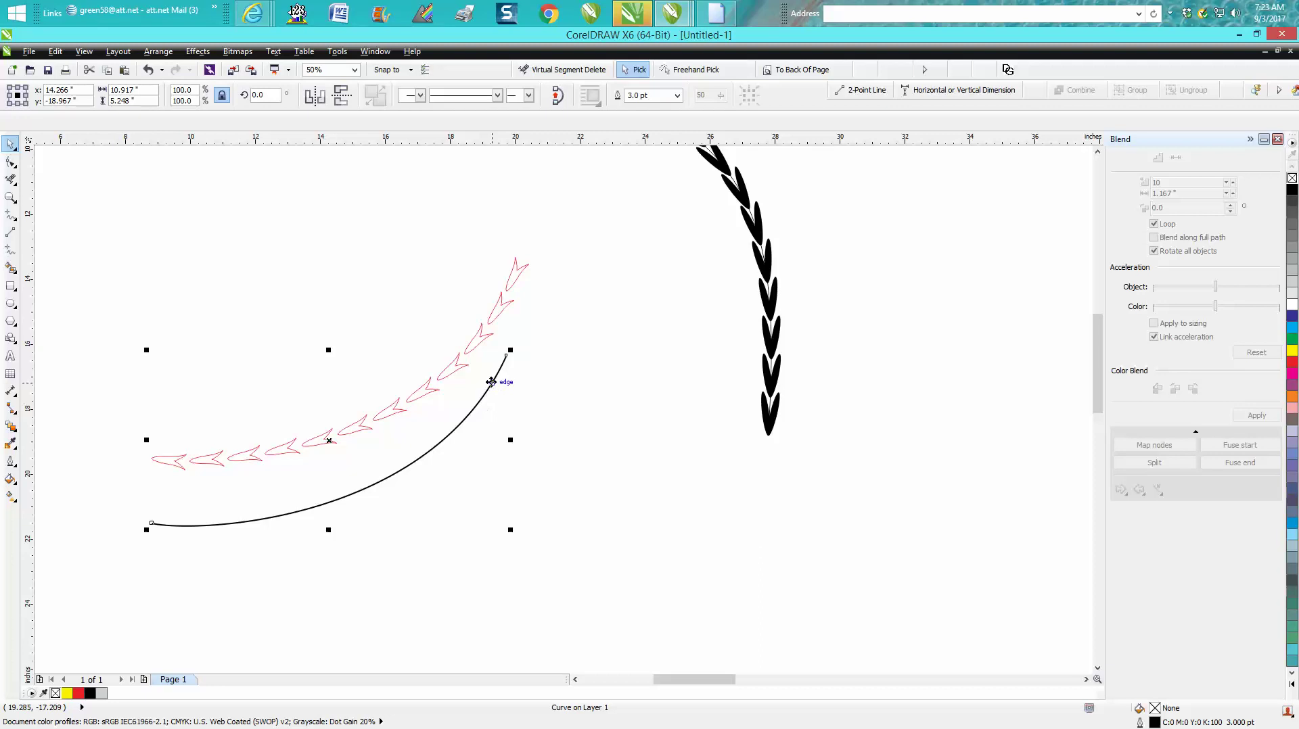
Step: Fill all the leaf shapes along the curve with solid black
{"action": "left_click", "coordinate": [512, 291]}
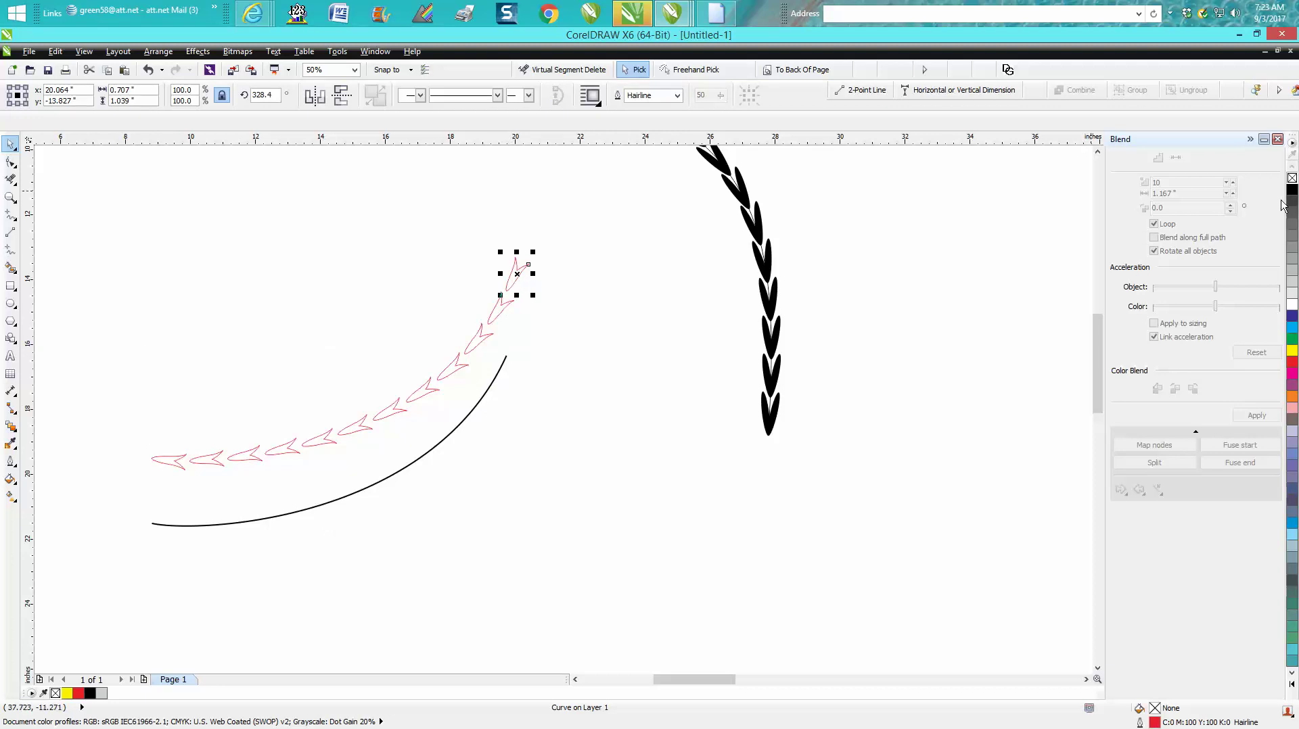
{"action": "left_click", "coordinate": [1293, 193]}
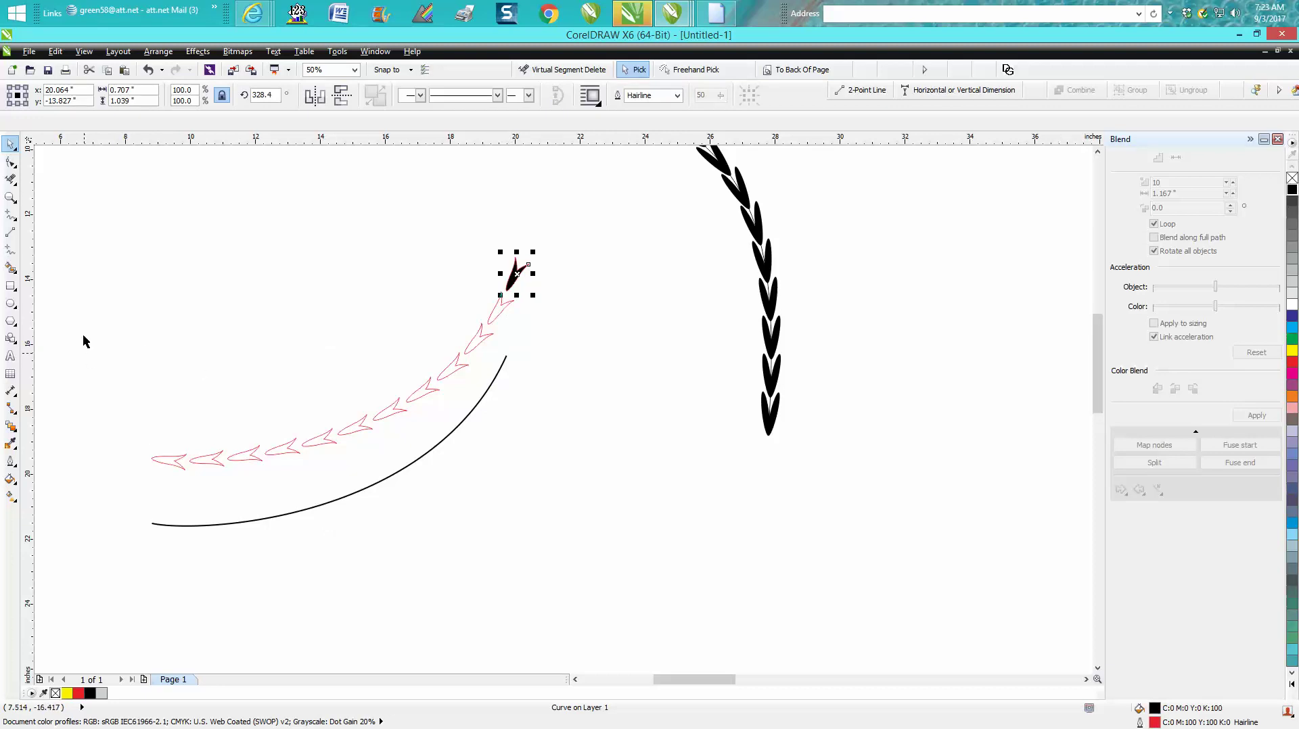
{"action": "left_click_drag", "start_coordinate": [101, 193], "coordinate": [674, 572]}
{"action": "left_click", "coordinate": [1292, 194]}
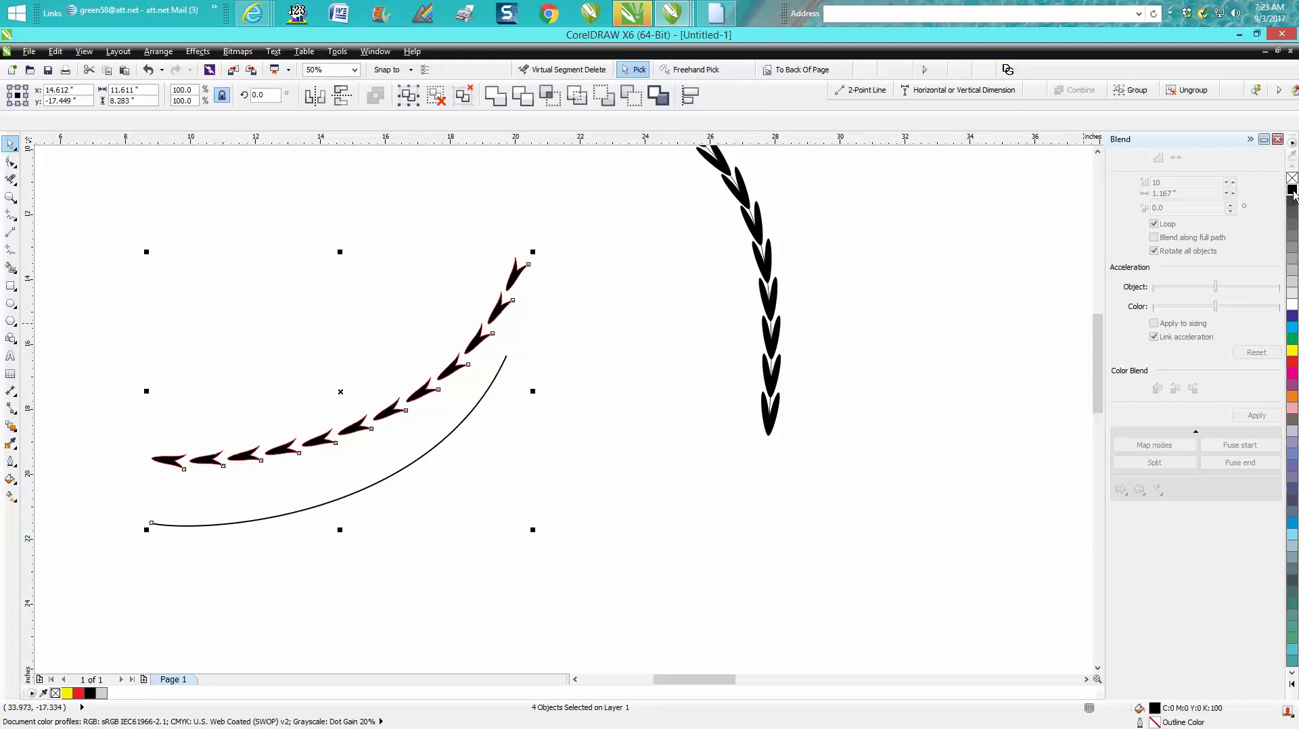
{"action": "right_click", "coordinate": [1292, 179]}
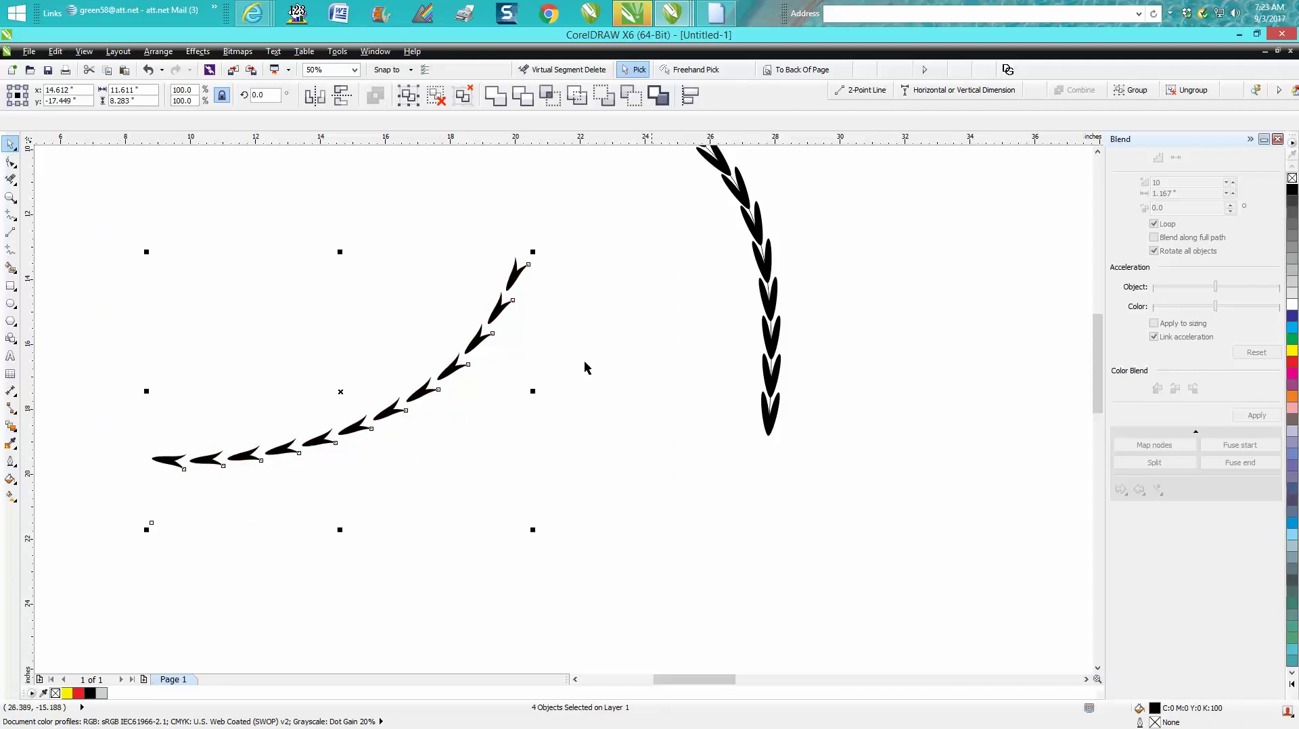
{"action": "left_click", "coordinate": [148, 70]}
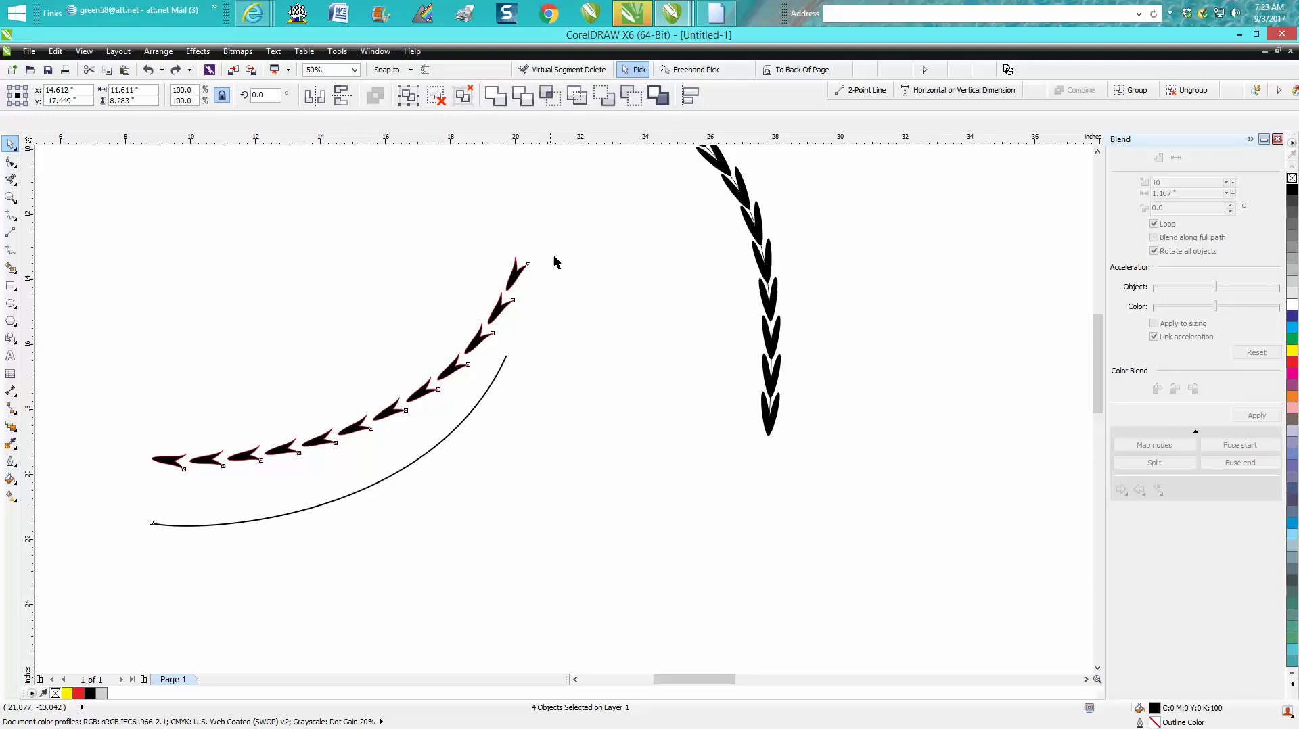
Step: Move the black curve about 8 inches further down, clear of the leaves, and remove the outline from all the leaves
{"action": "left_click", "coordinate": [486, 391]}
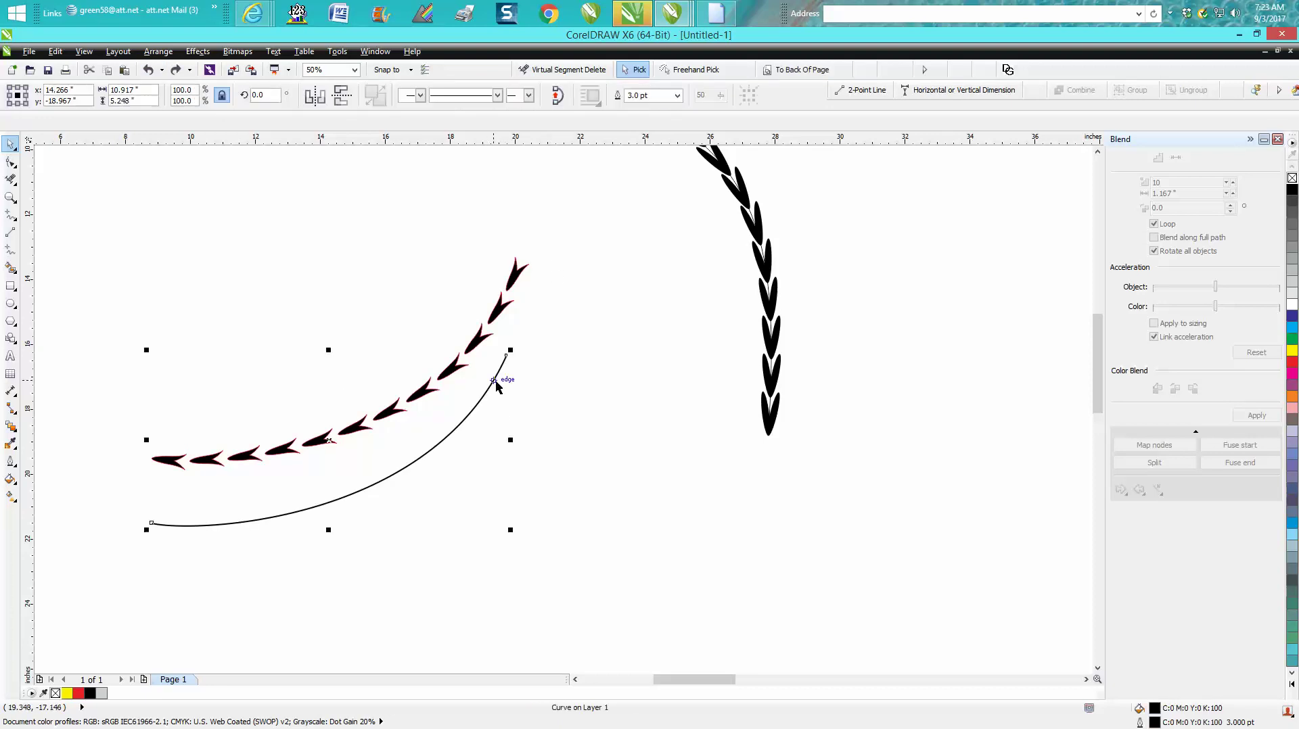
{"action": "key", "text": "Down"}
{"action": "key", "text": "Down"}
{"action": "key", "text": "Down"}
{"action": "key", "text": "Down"}
{"action": "key", "text": "Down"}
{"action": "key", "text": "Down"}
{"action": "key", "text": "Down"}
{"action": "key", "text": "Down"}
{"action": "key", "text": "Down"}
{"action": "key", "text": "Down"}
{"action": "left_click_drag", "start_coordinate": [78, 212], "coordinate": [653, 497]}
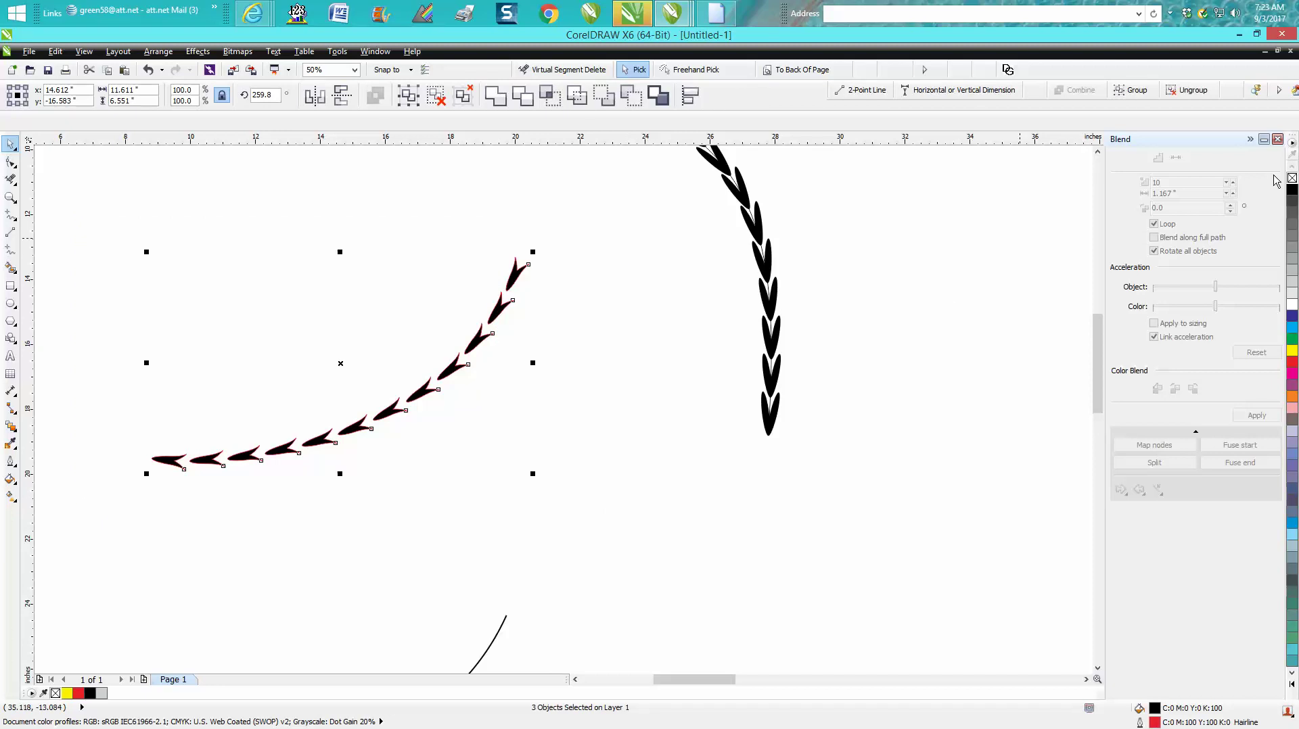
Step: Move the black curve back up about 10 inches so it runs through the leaves as their stem
{"action": "left_click", "coordinate": [504, 631]}
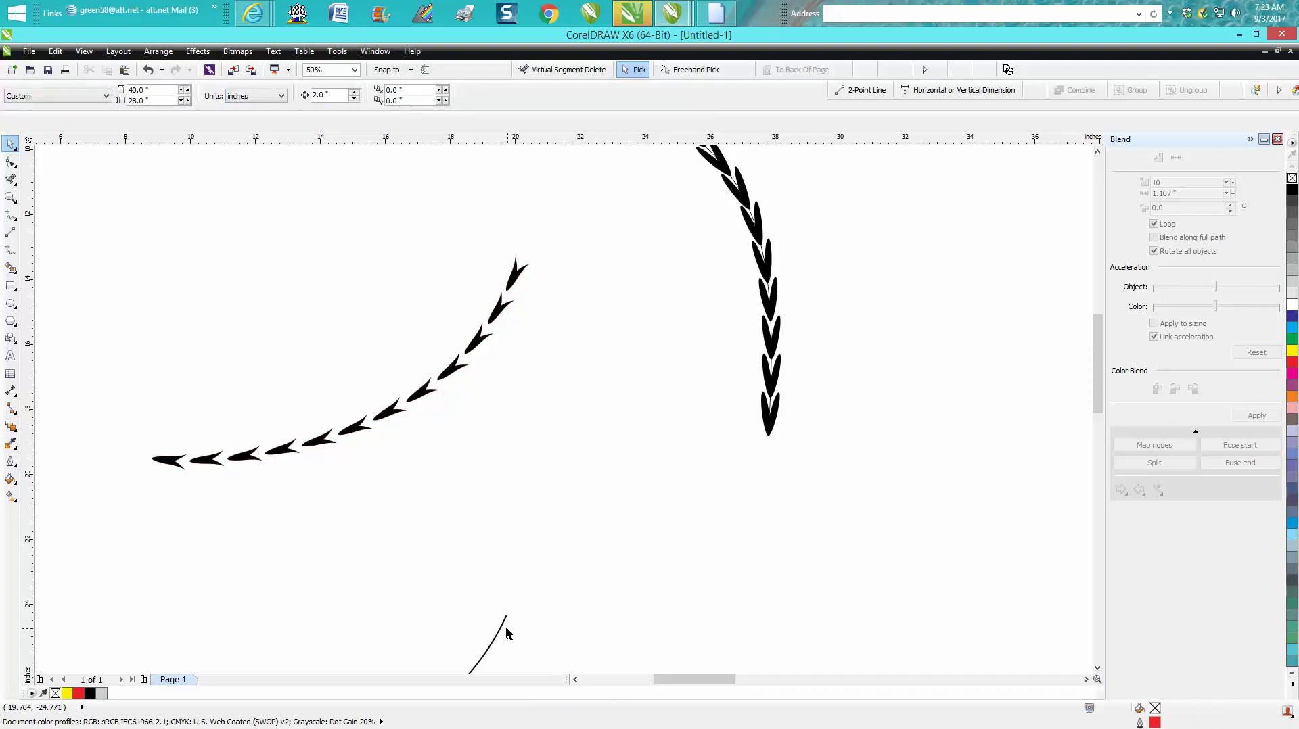
{"action": "left_click", "coordinate": [506, 618]}
{"action": "key", "text": "Up"}
{"action": "key", "text": "Up"}
{"action": "key", "text": "Up"}
{"action": "key", "text": "Up"}
{"action": "key", "text": "Down"}
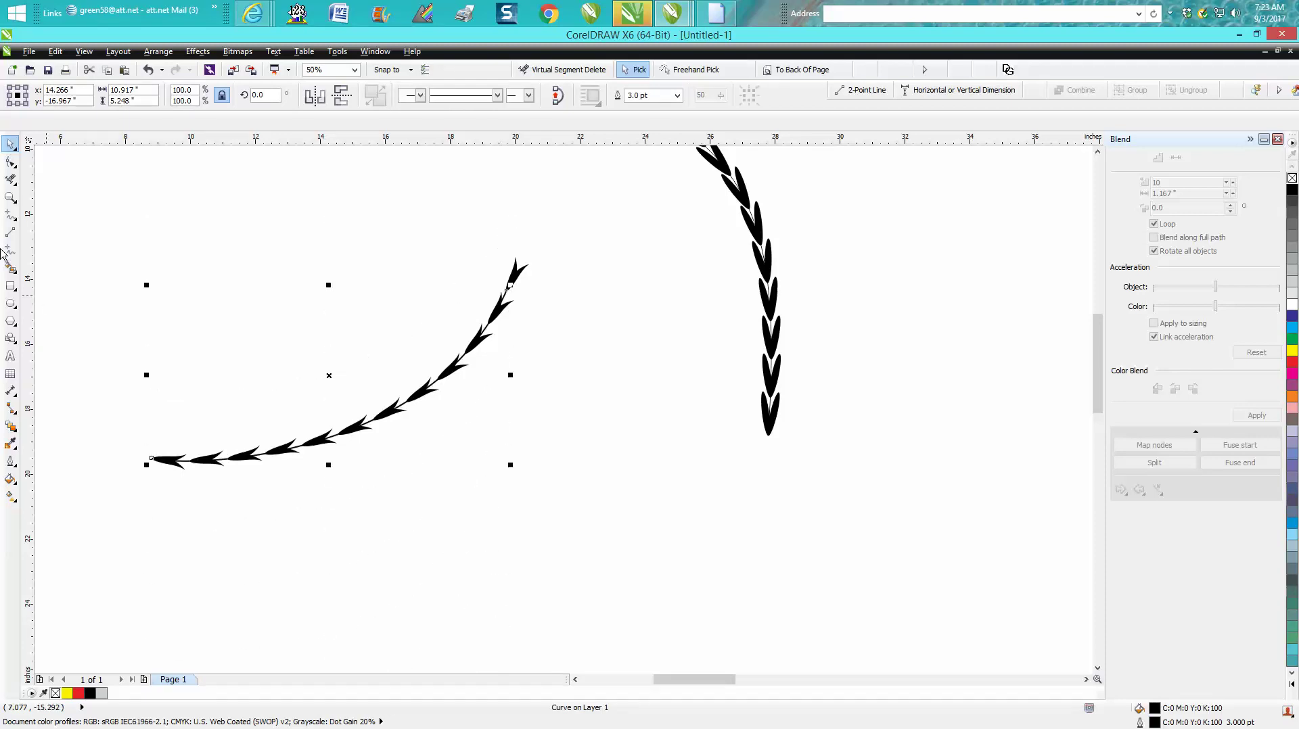
{"action": "left_click", "coordinate": [11, 197]}
{"action": "left_click_drag", "start_coordinate": [93, 227], "coordinate": [621, 503]}
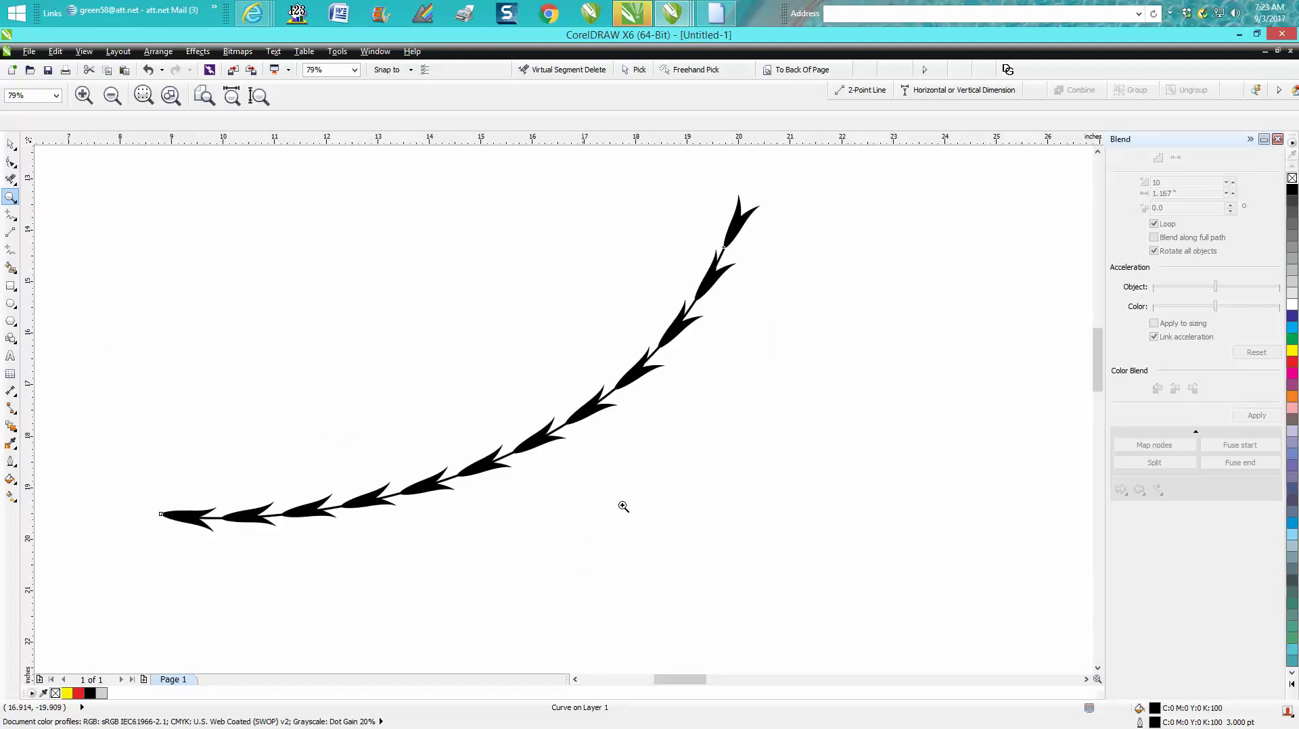